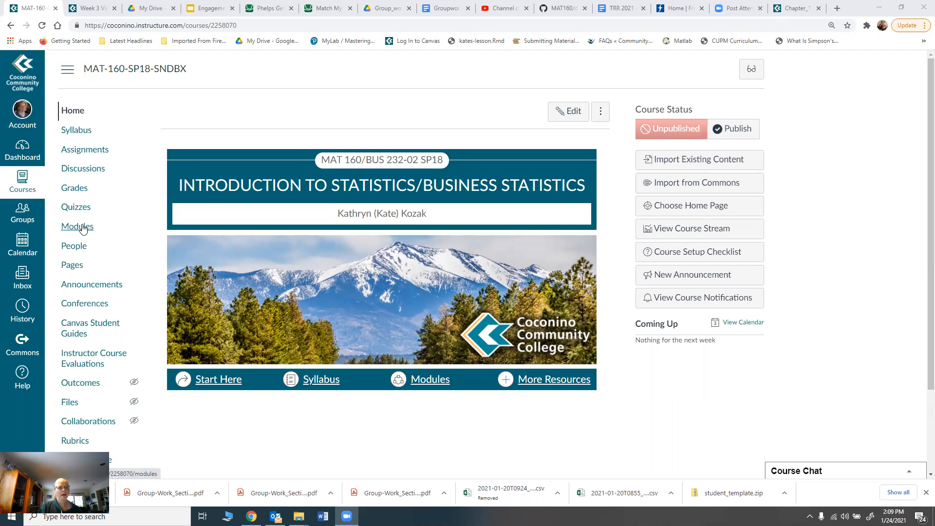
# - Open the Group Work chapter 1 assignment and its linked Google doc for chapter 1 group work
pyautogui.click(89, 154)
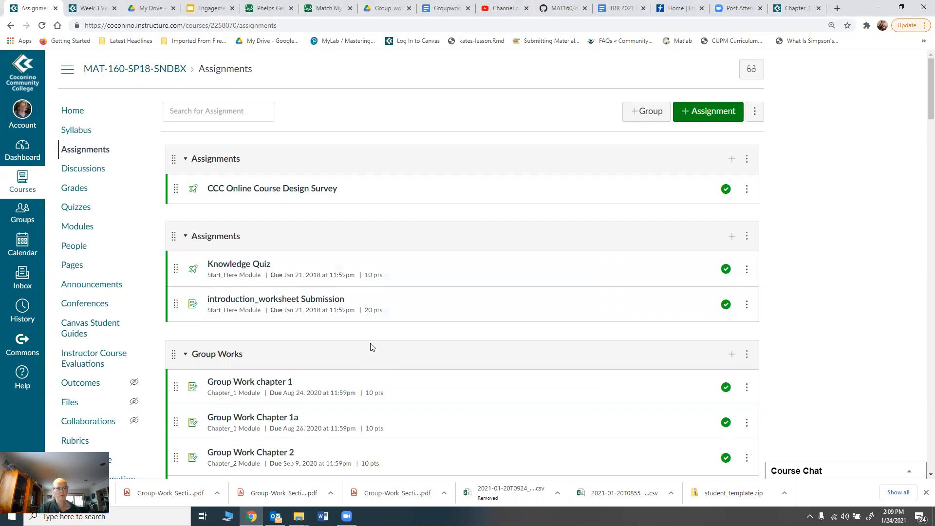
pyautogui.click(242, 384)
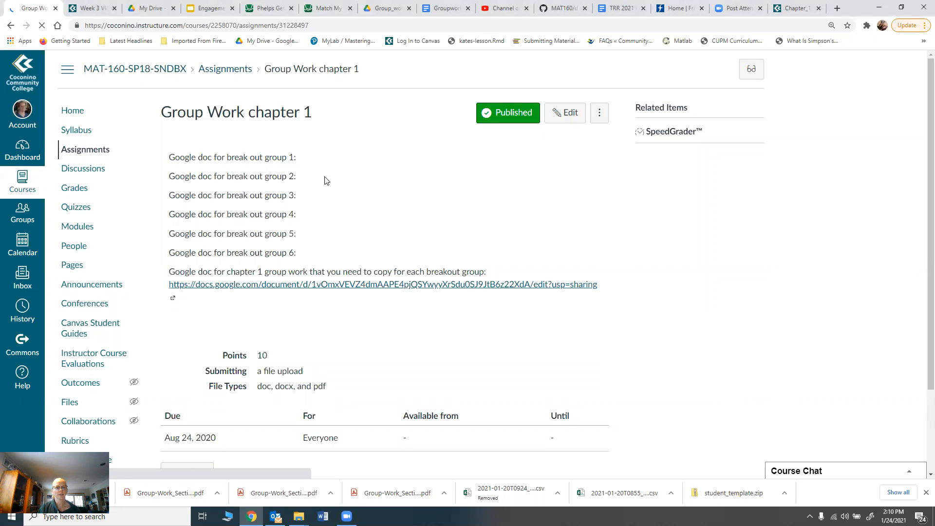
pyautogui.click(226, 287)
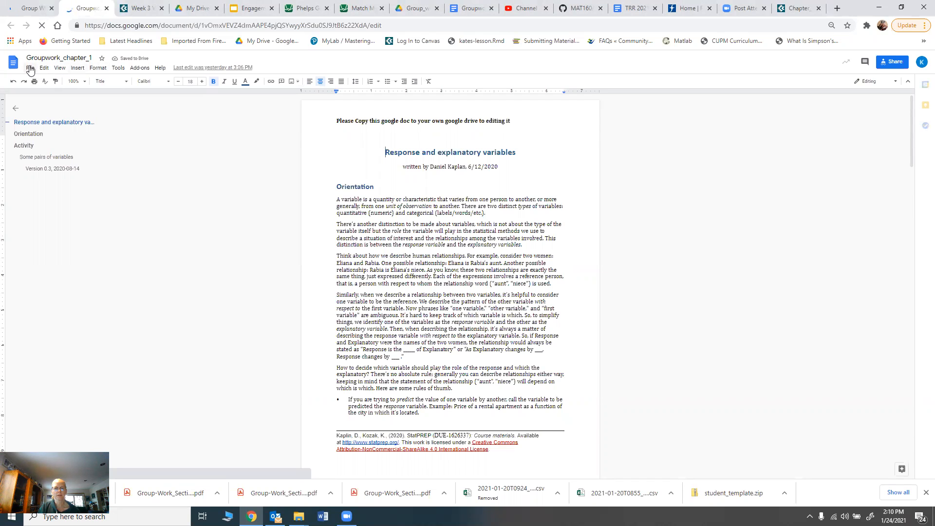
# - Start making a copy of the group work document and choose the Statistics folder as its destination
pyautogui.click(30, 69)
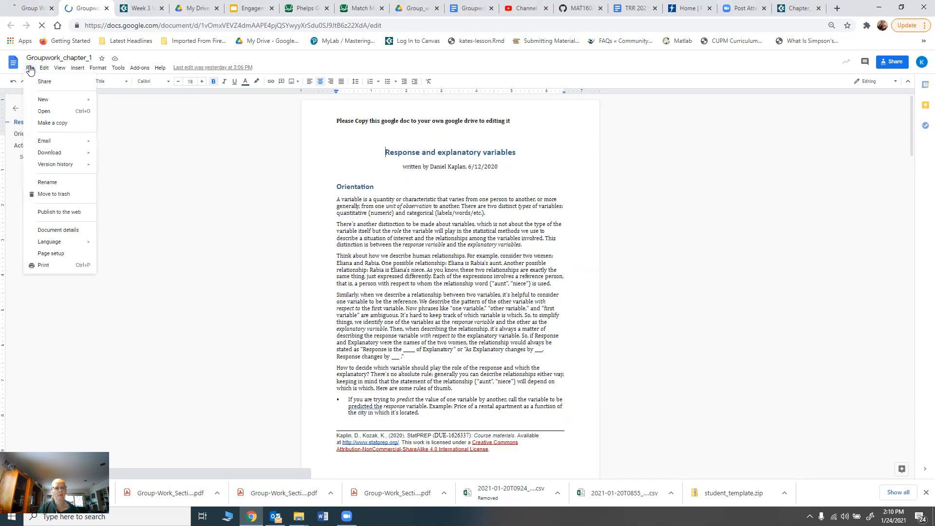
pyautogui.click(44, 124)
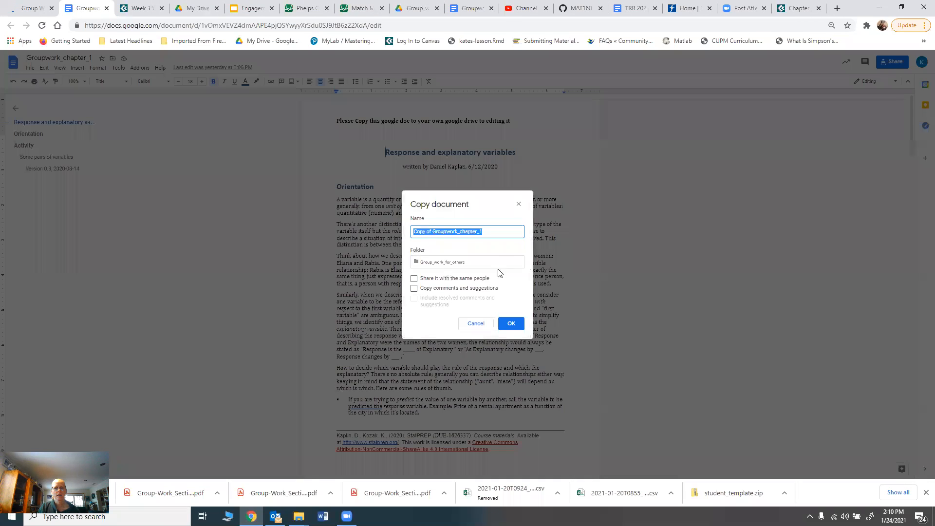
pyautogui.click(449, 263)
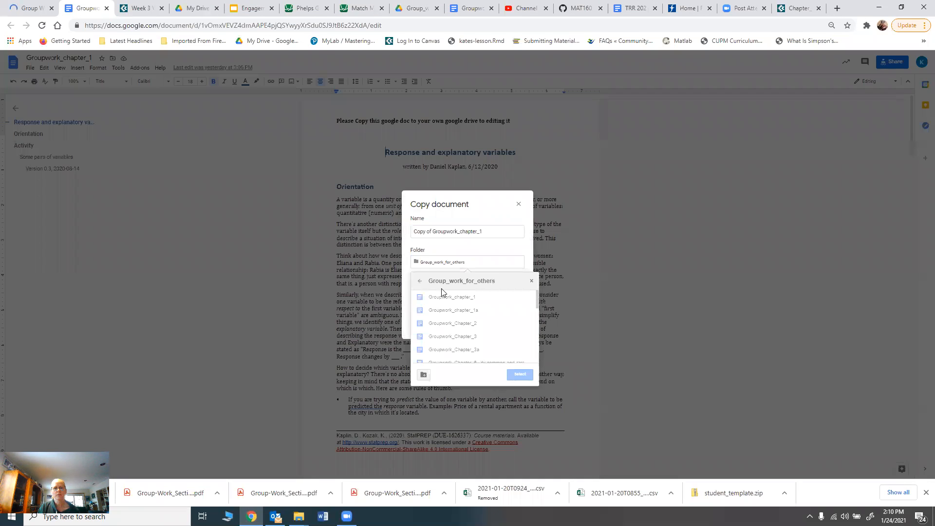
pyautogui.click(419, 283)
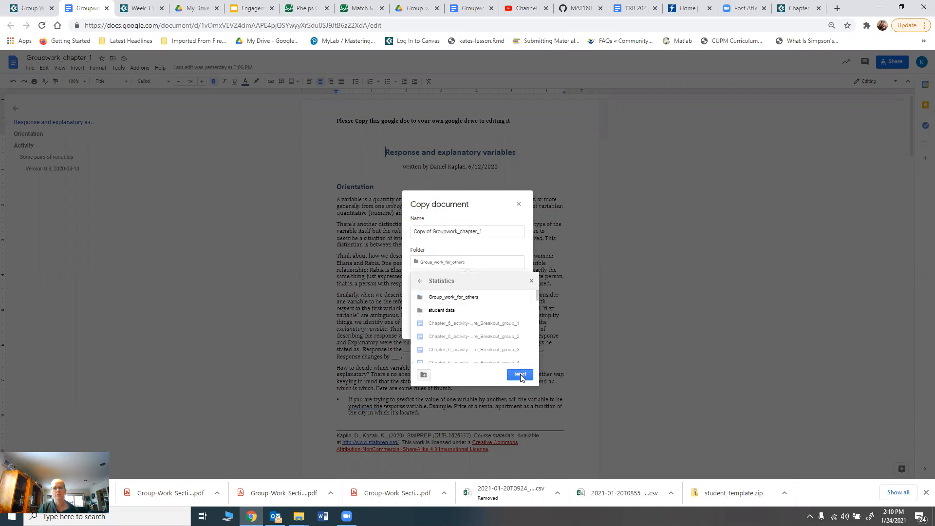
pyautogui.click(519, 376)
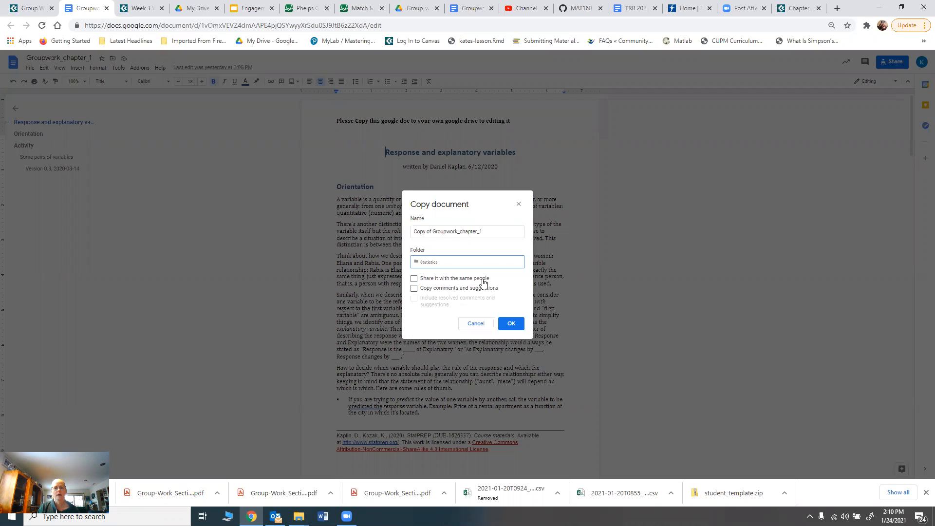
# - Remove the "Copy of" prefix so the copy is named Groupwork_chapter_1
pyautogui.click(436, 231)
pyautogui.click(434, 231)
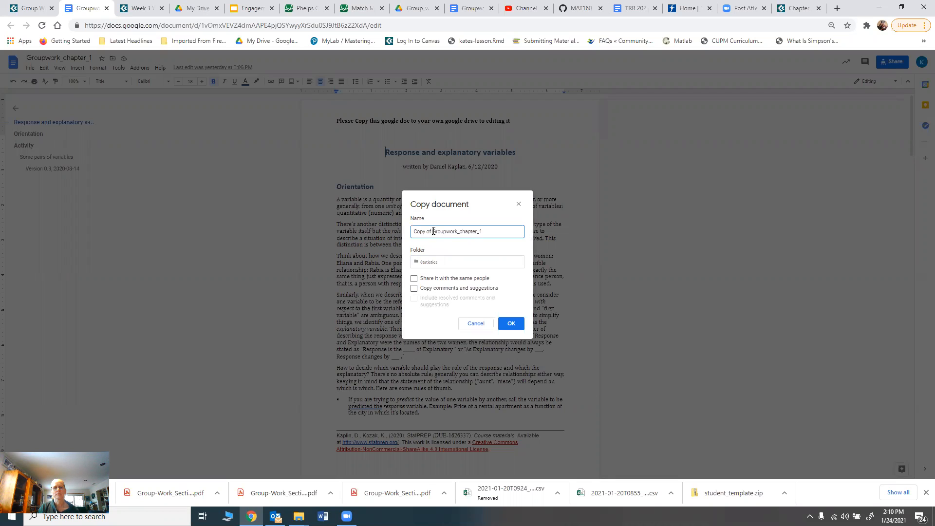
pyautogui.moveTo(434, 233); pyautogui.dragTo(412, 232)
pyautogui.press('BackSpace')
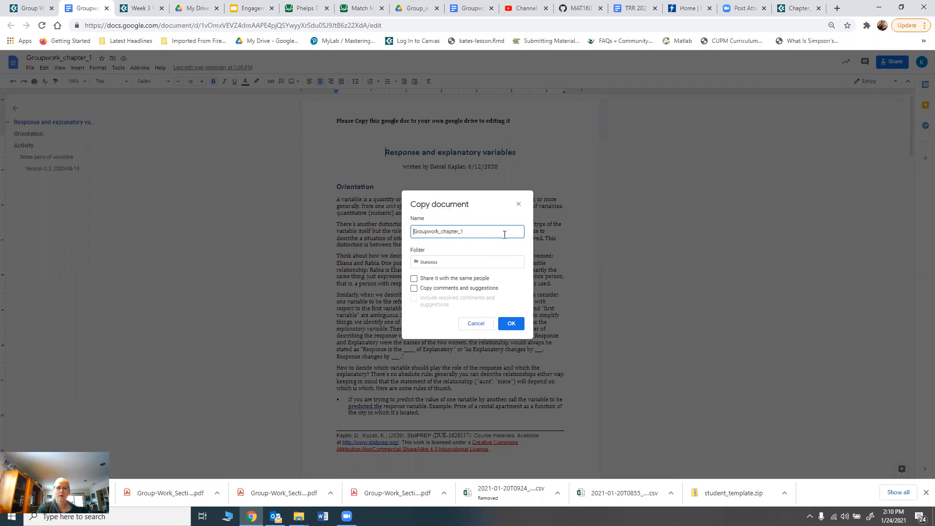
# - Change the copy's destination folder to My Drive and create the copy
pyautogui.click(466, 263)
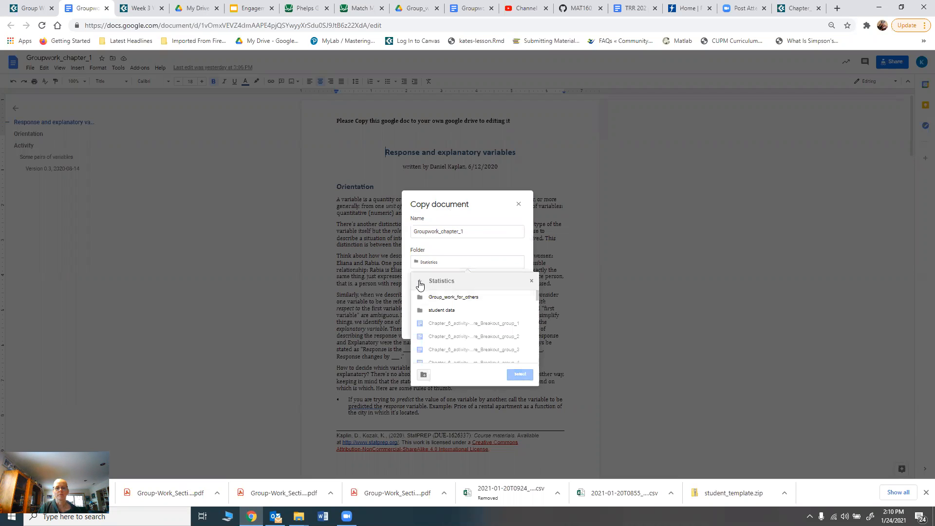
pyautogui.click(420, 281)
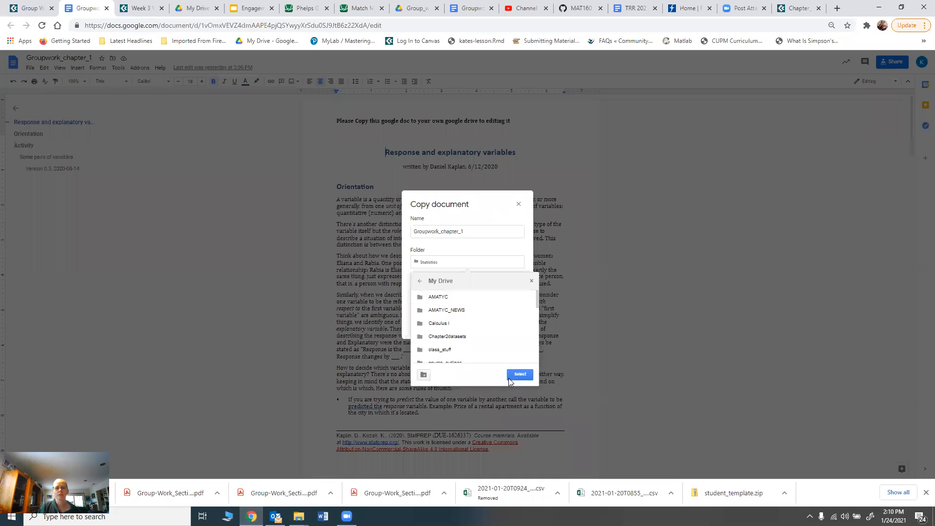
pyautogui.click(520, 374)
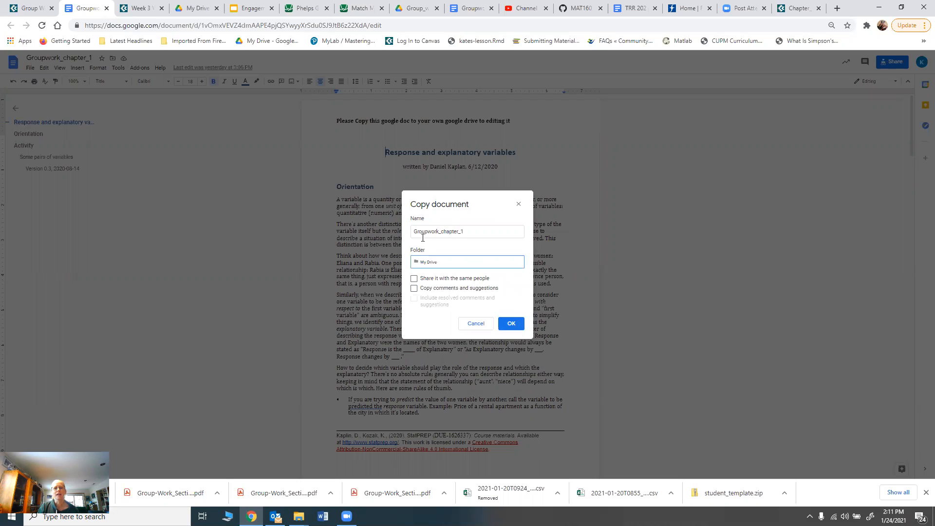
pyautogui.click(512, 324)
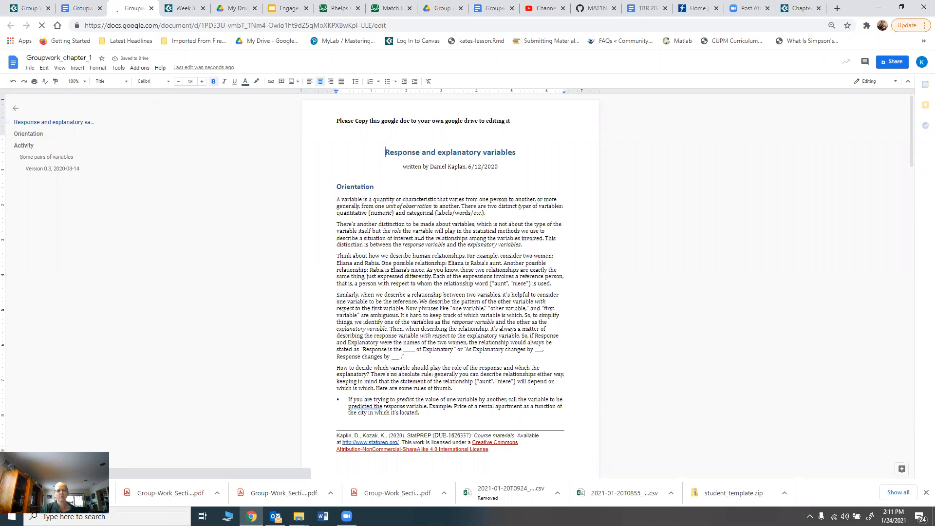
# - Delete the header text "Please Copy this google doc to your own google drive to editing it" from the copied document
pyautogui.scroll(-10, 427, 307)
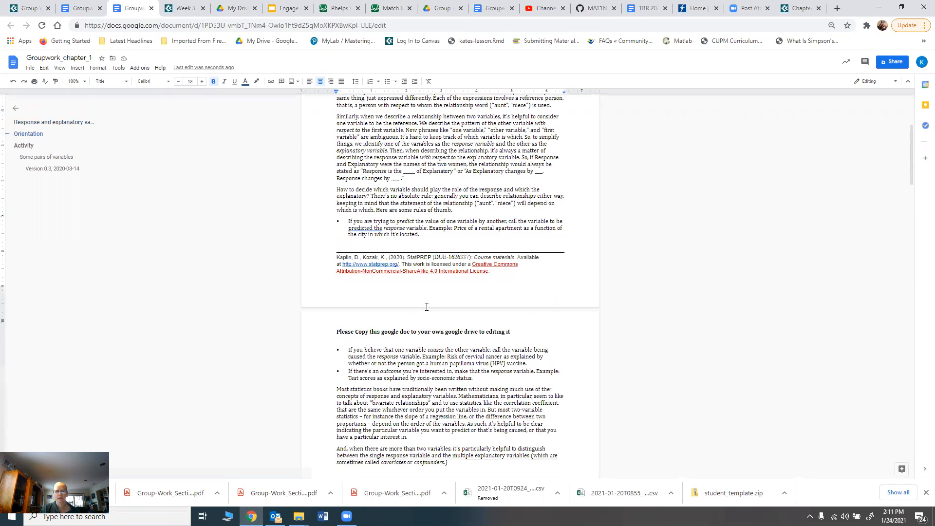
pyautogui.scroll(-5, 427, 307)
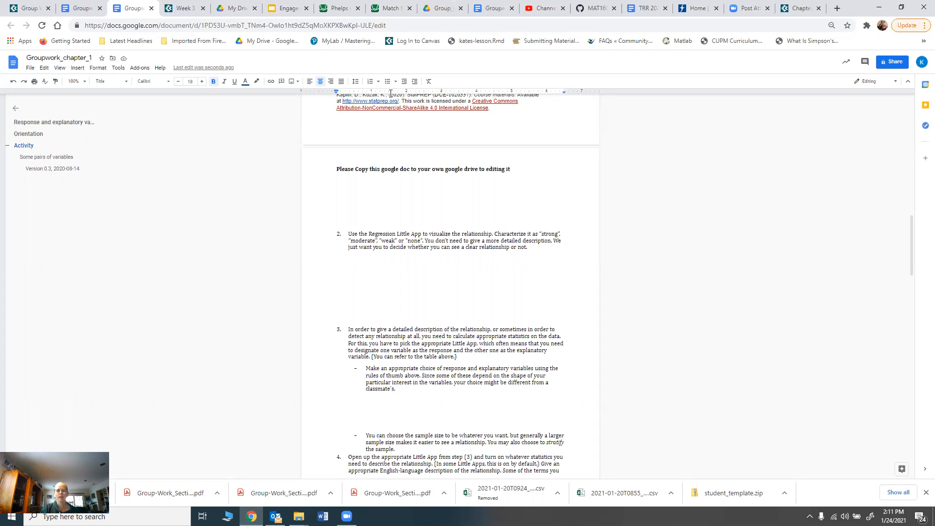
pyautogui.click(443, 169)
pyautogui.moveTo(530, 170); pyautogui.dragTo(278, 167)
pyautogui.press('BackSpace')
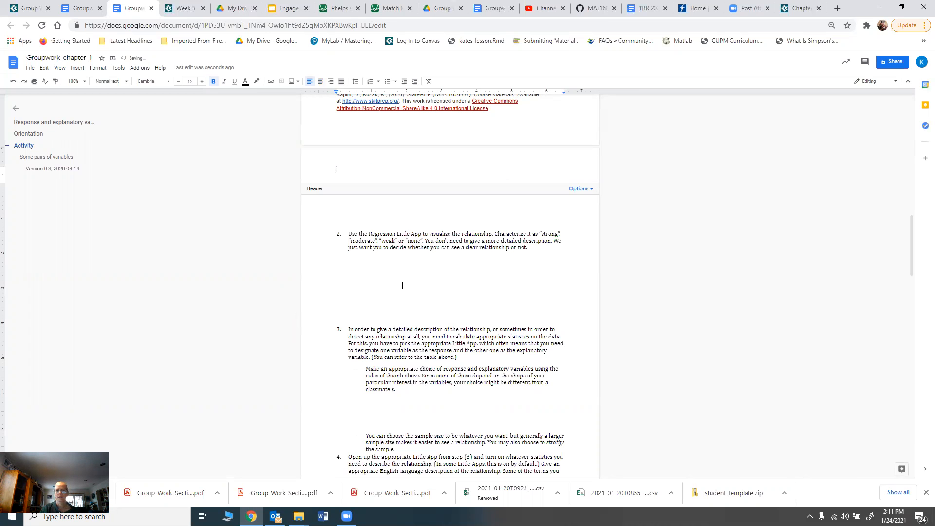
pyautogui.scroll(10, 403, 286)
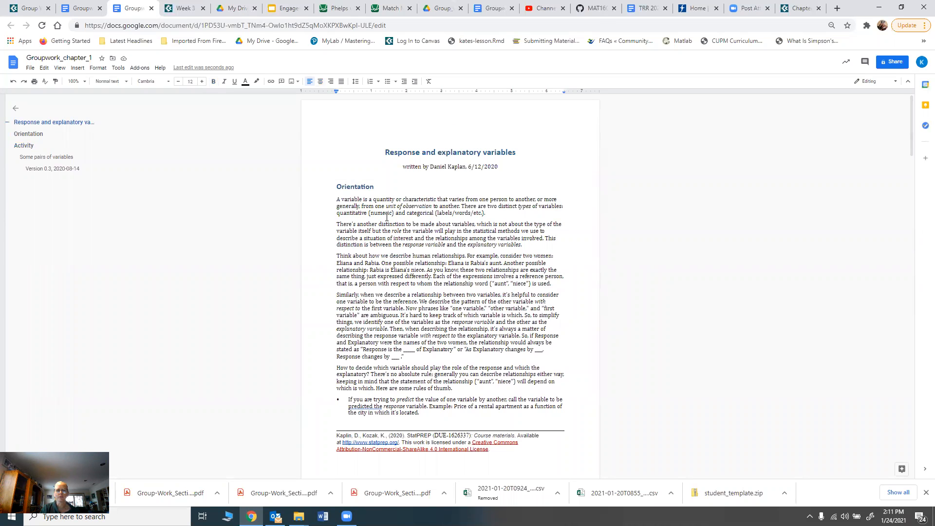
# - Make a copy of the cleaned-up document in My Drive named Groupwork_chapter_1_breakout_room_1
pyautogui.click(31, 69)
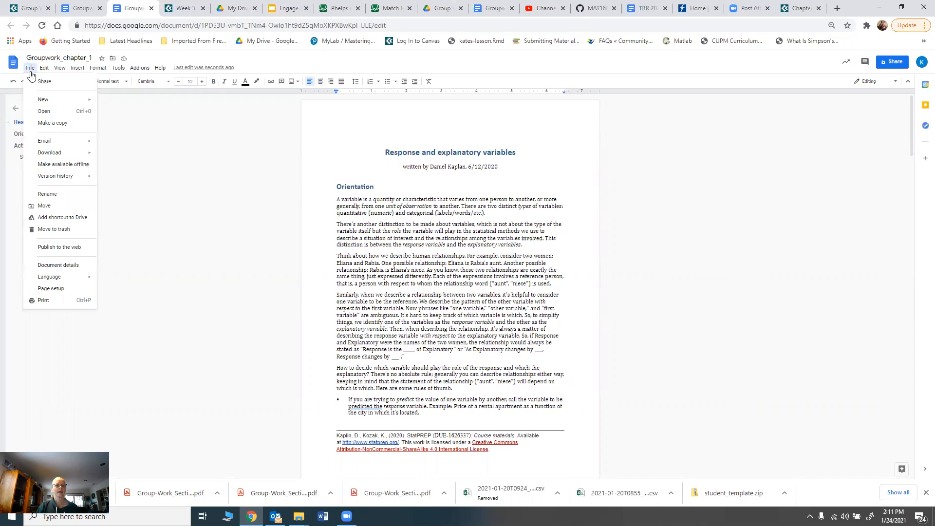
pyautogui.click(34, 124)
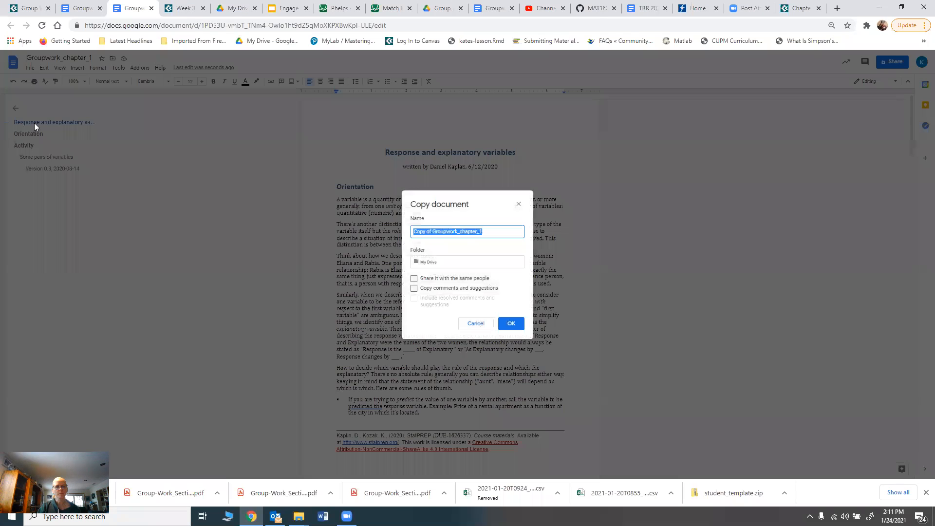
pyautogui.click(433, 231)
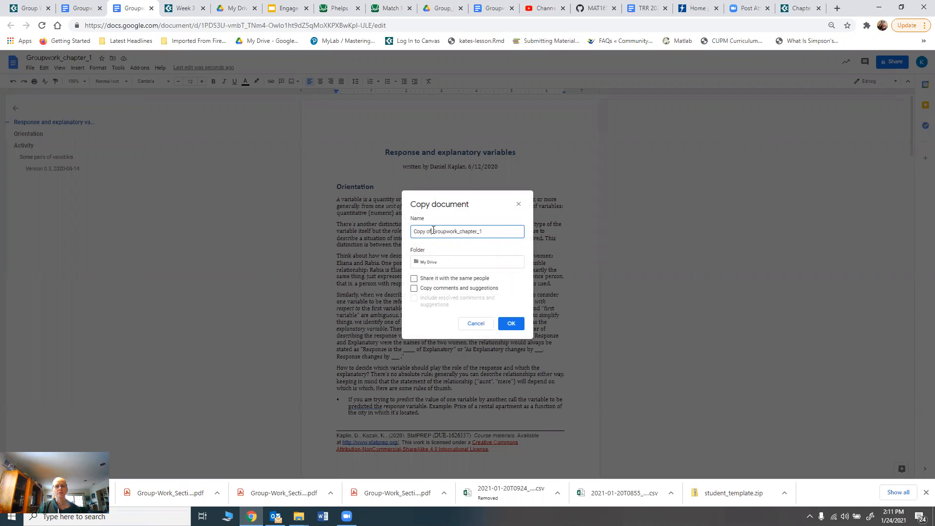
pyautogui.moveTo(433, 231); pyautogui.dragTo(384, 229)
pyautogui.press('BackSpace')
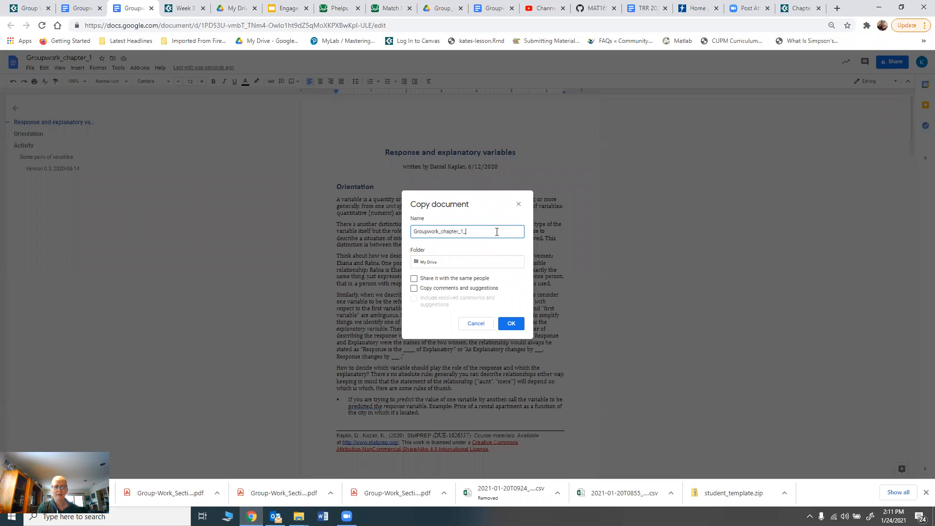
pyautogui.write('_break')
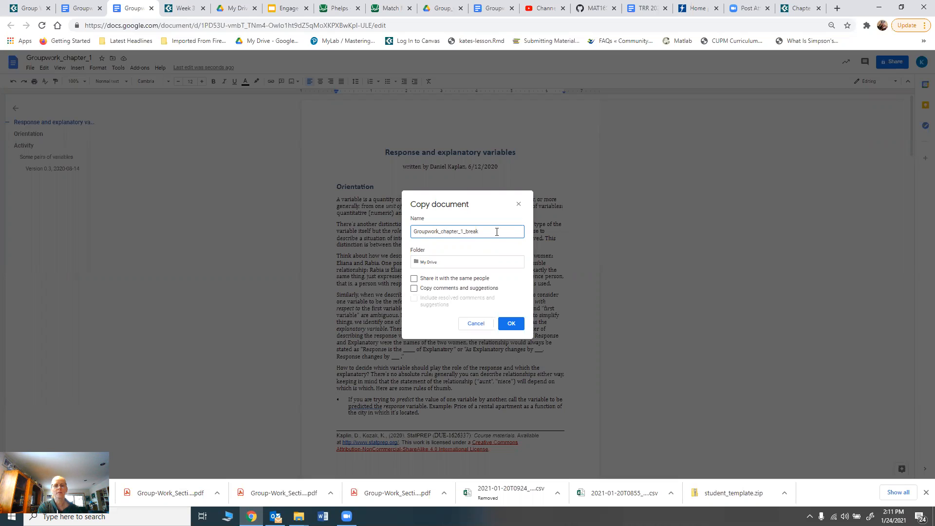
pyautogui.write('out_room_1')
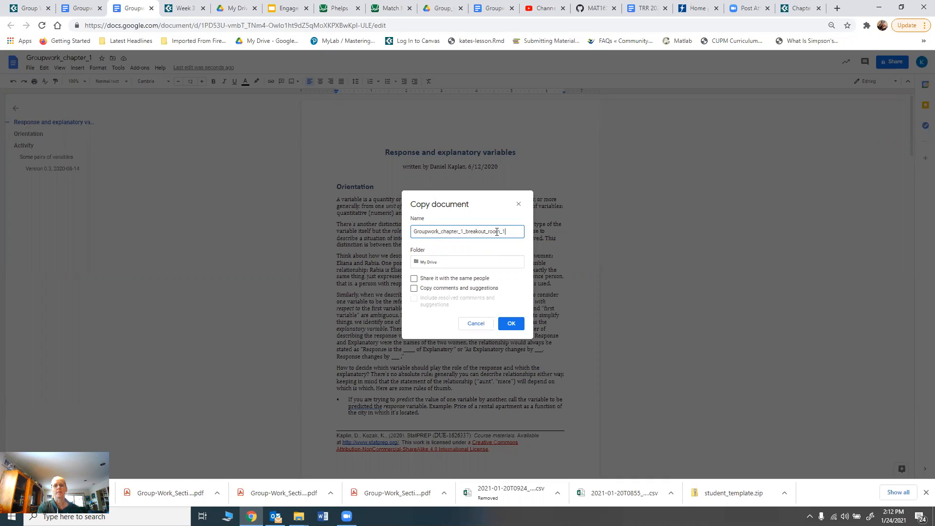
pyautogui.click(510, 325)
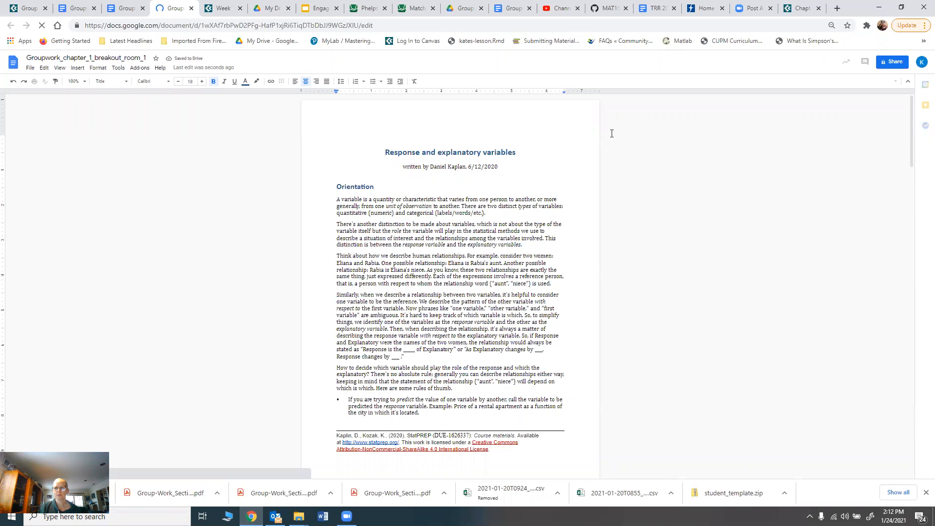
# - Set the breakout room 1 document's link sharing to Anyone with the link, with the Editor role
pyautogui.click(890, 61)
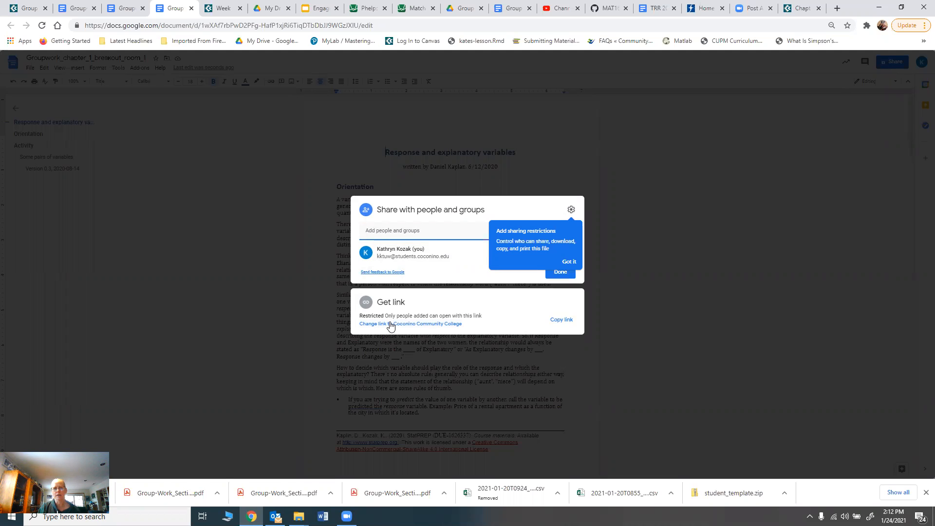
pyautogui.click(391, 324)
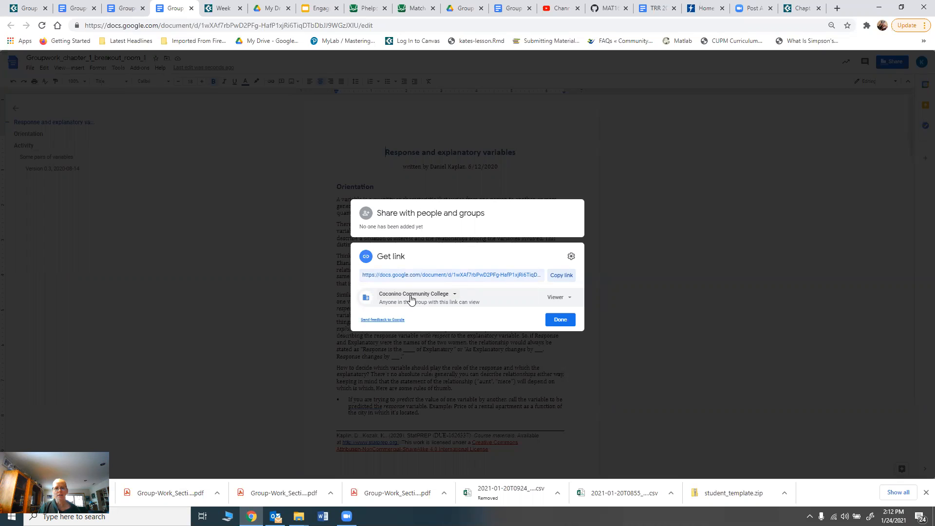
pyautogui.click(453, 295)
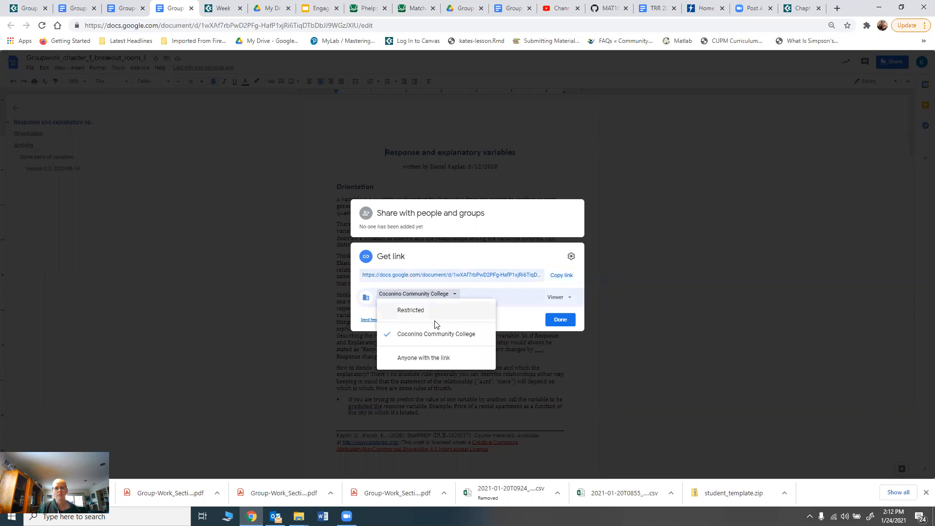
pyautogui.click(423, 360)
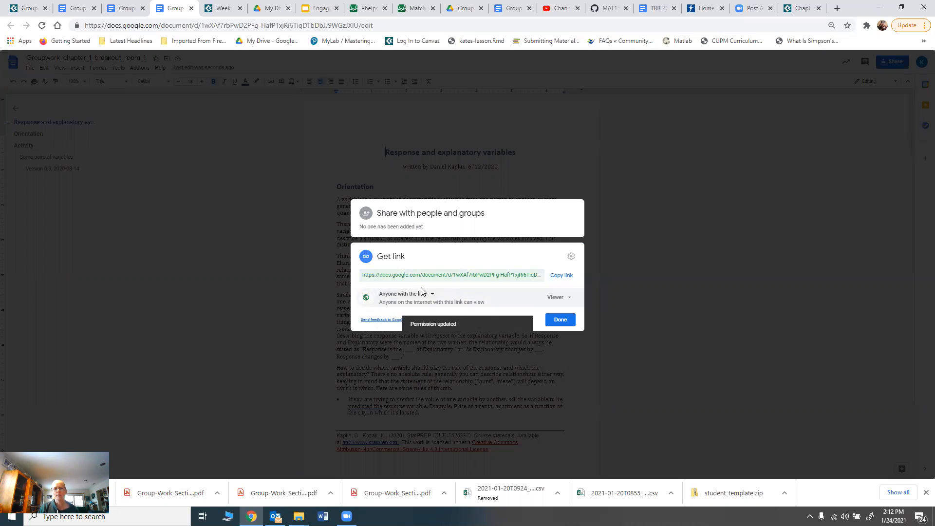
pyautogui.click(569, 302)
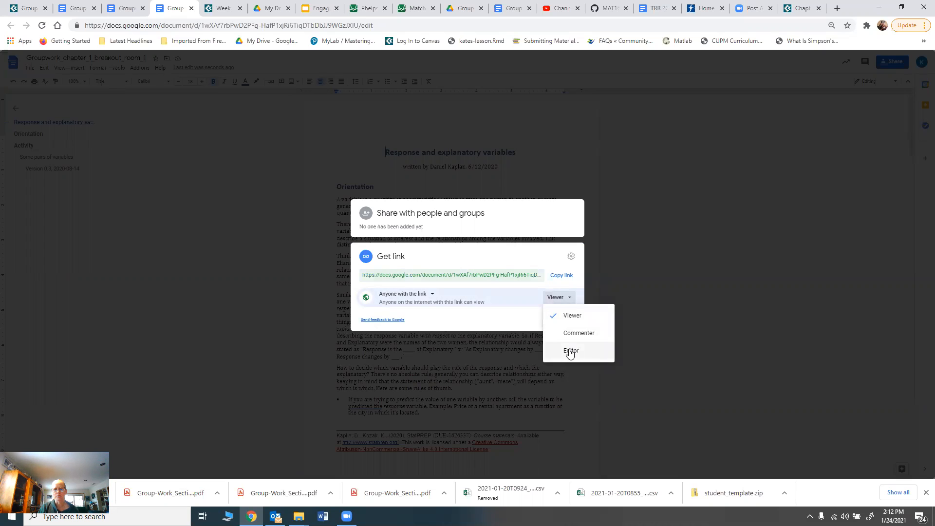
pyautogui.click(570, 351)
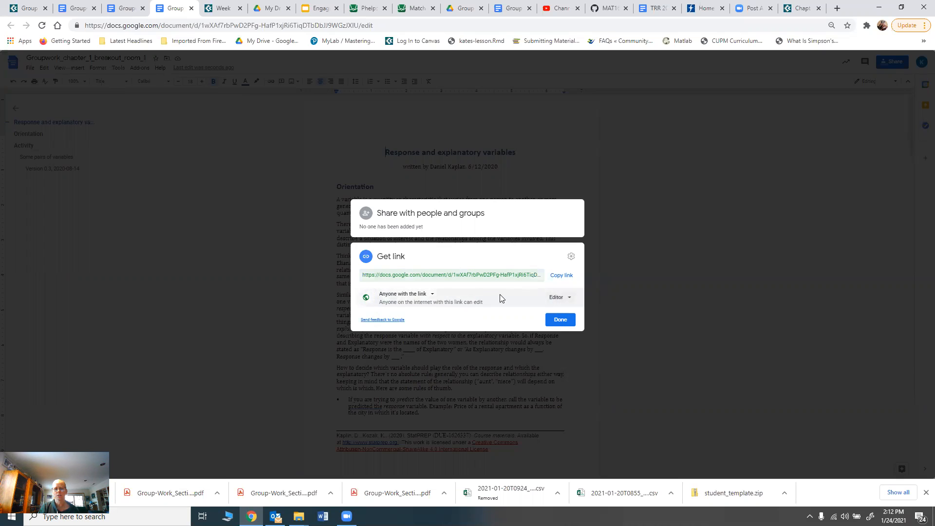
pyautogui.click(561, 321)
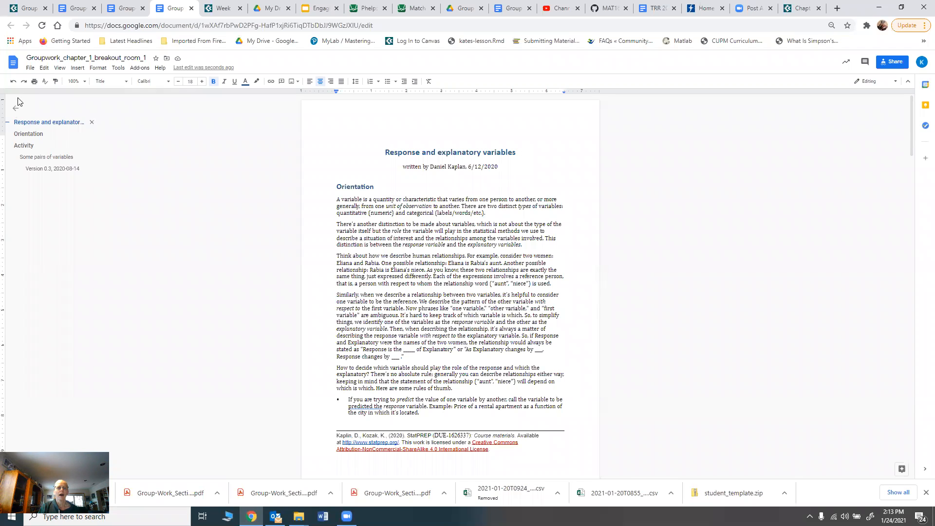
# - Make a copy of the breakout room 1 document in My Drive named Groupwork_chapter_1_breakout_room_2, shared with the same people
pyautogui.click(30, 70)
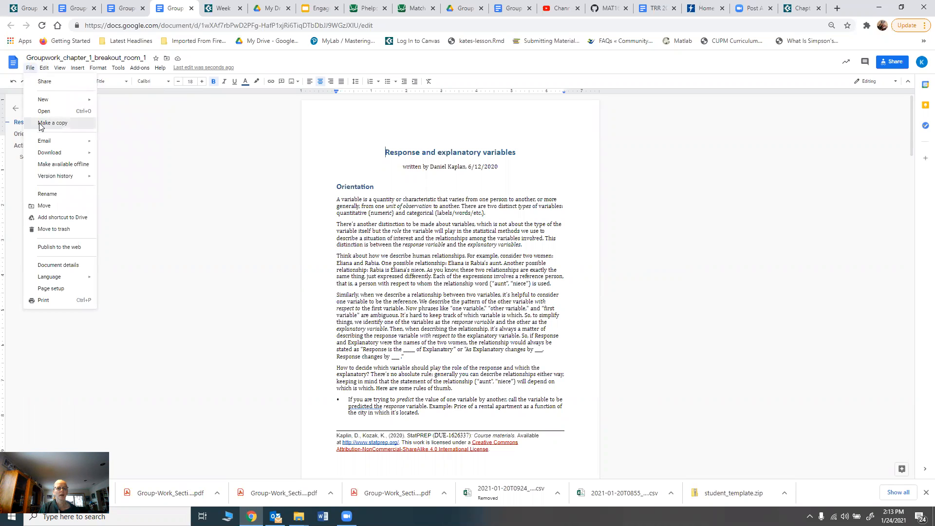
pyautogui.click(41, 126)
pyautogui.click(431, 232)
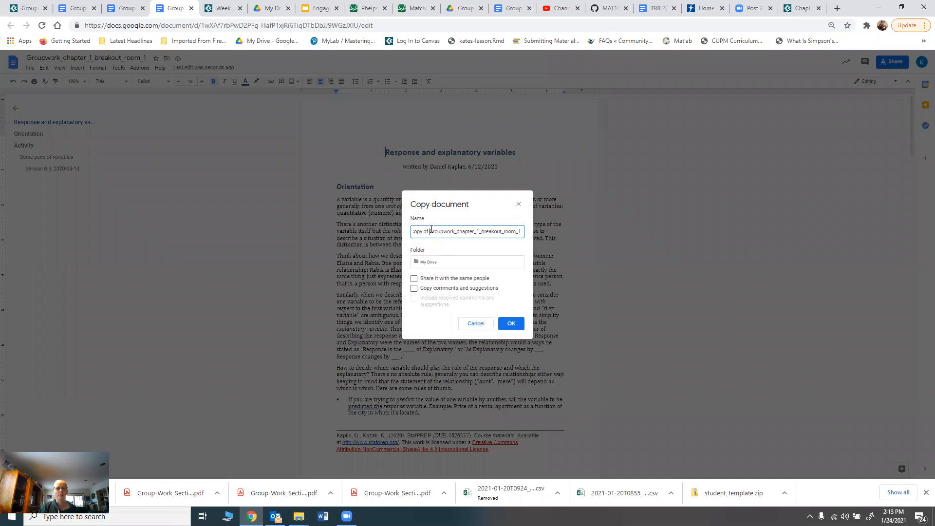
pyautogui.moveTo(430, 232); pyautogui.dragTo(408, 235)
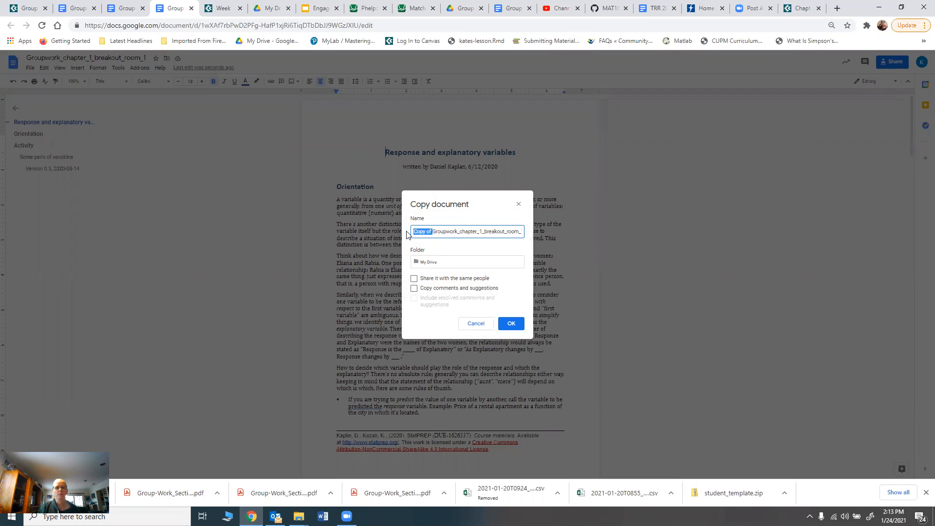
pyautogui.press('BackSpace')
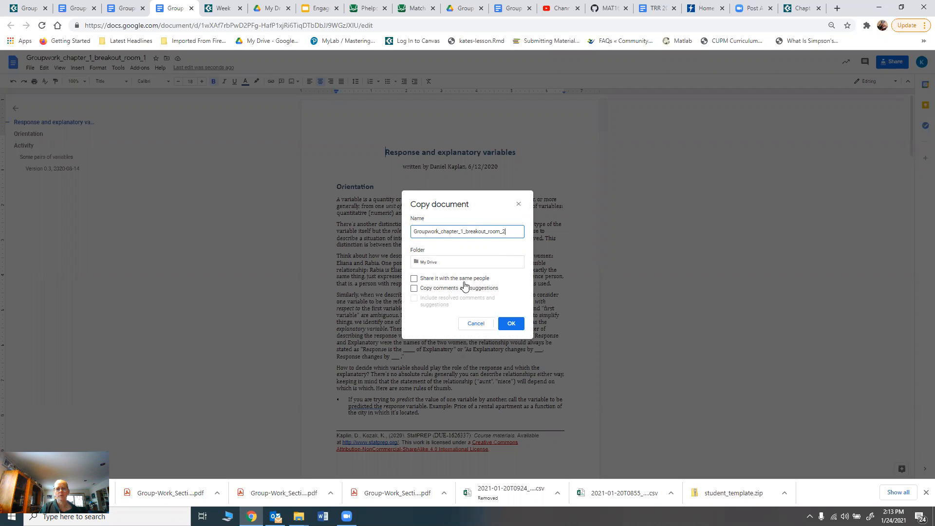
pyautogui.click(414, 279)
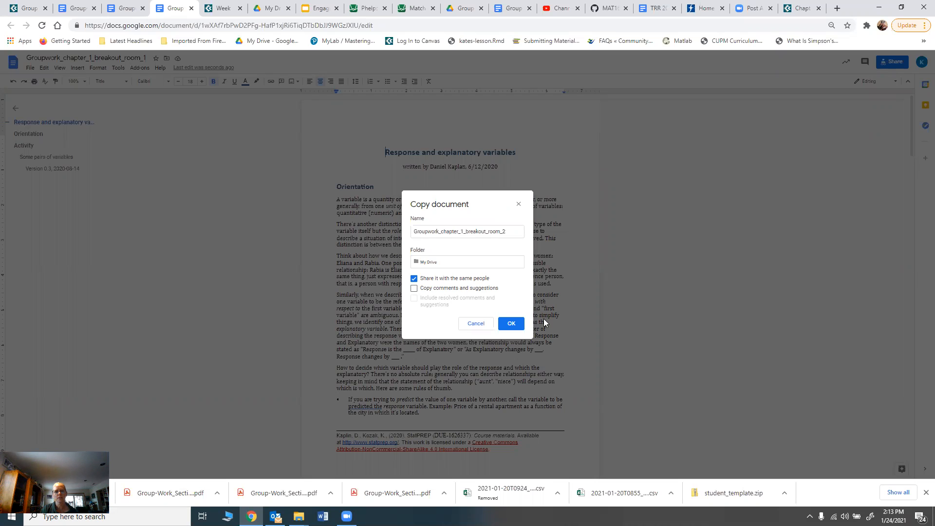
pyautogui.click(511, 324)
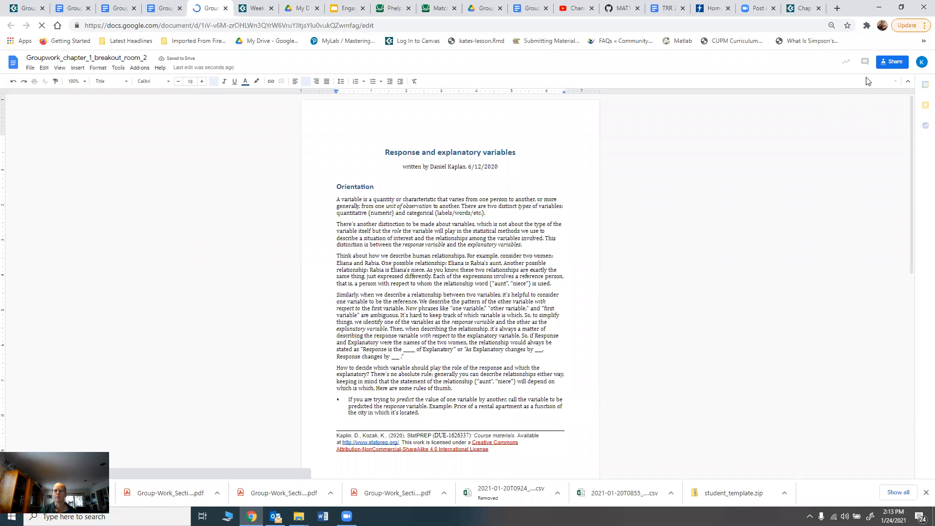
# - Check the breakout room 2 document's link sharing settings, and switch back to the Group Work chapter 1 assignment in Canvas
pyautogui.click(891, 63)
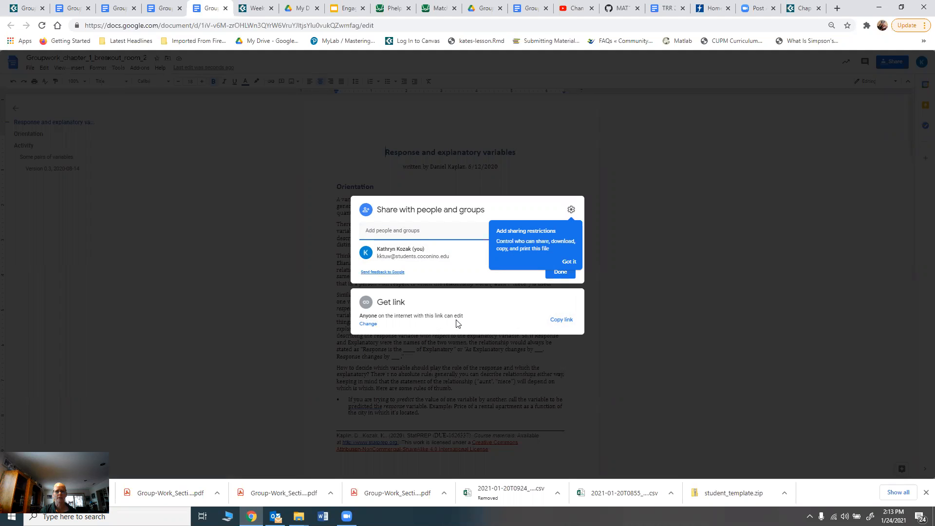
pyautogui.click(711, 244)
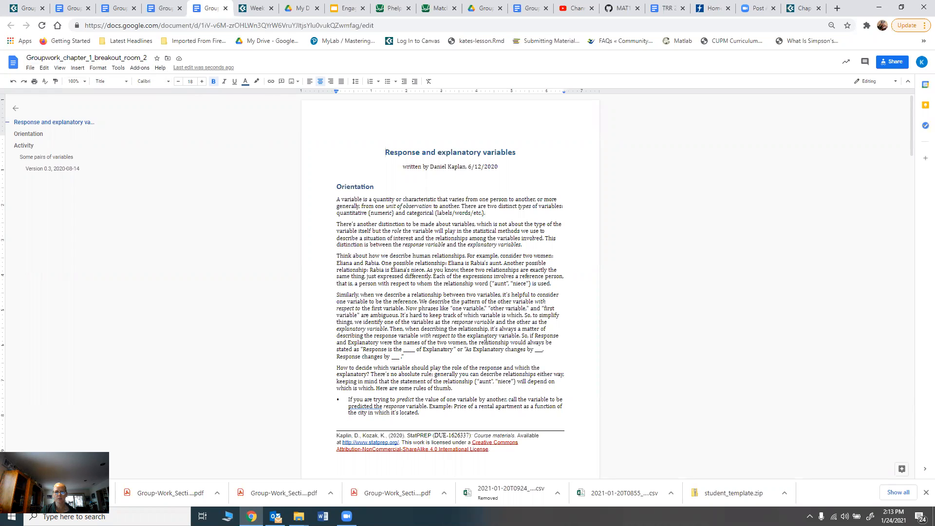
pyautogui.click(159, 9)
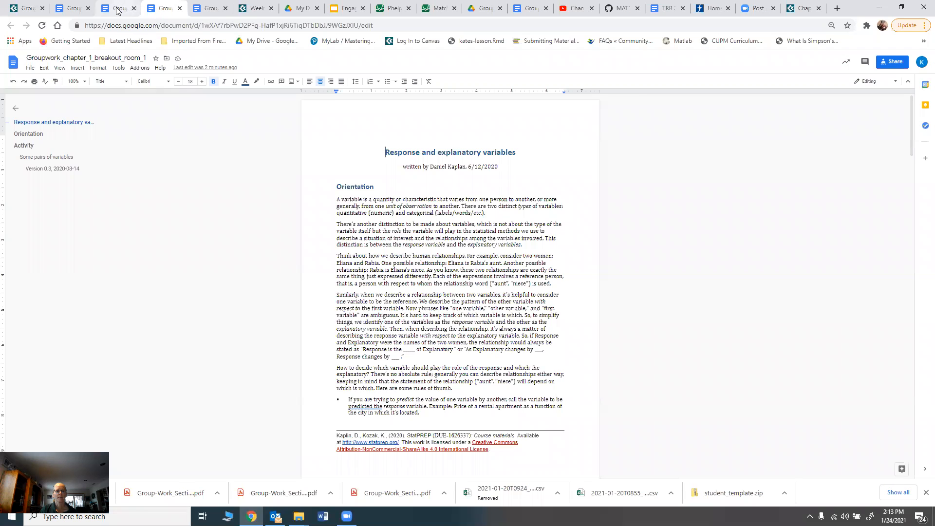
pyautogui.click(118, 9)
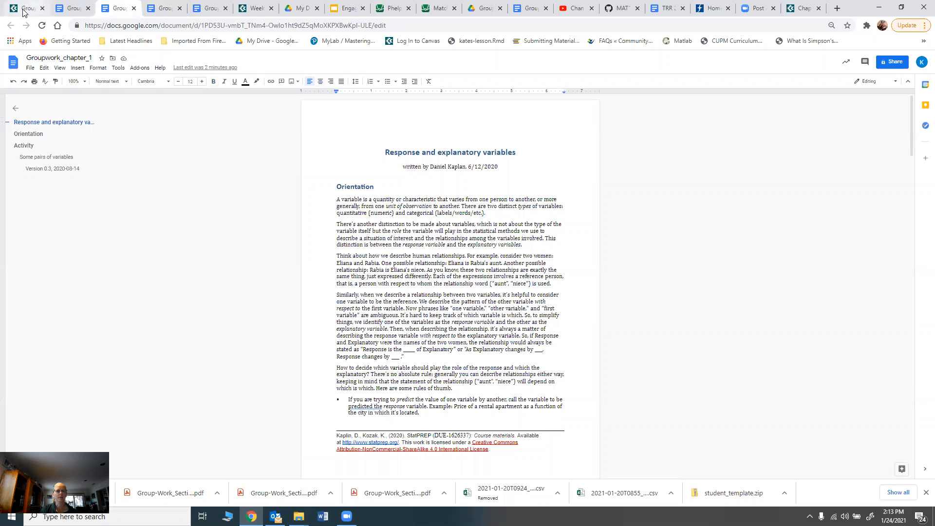
pyautogui.click(26, 12)
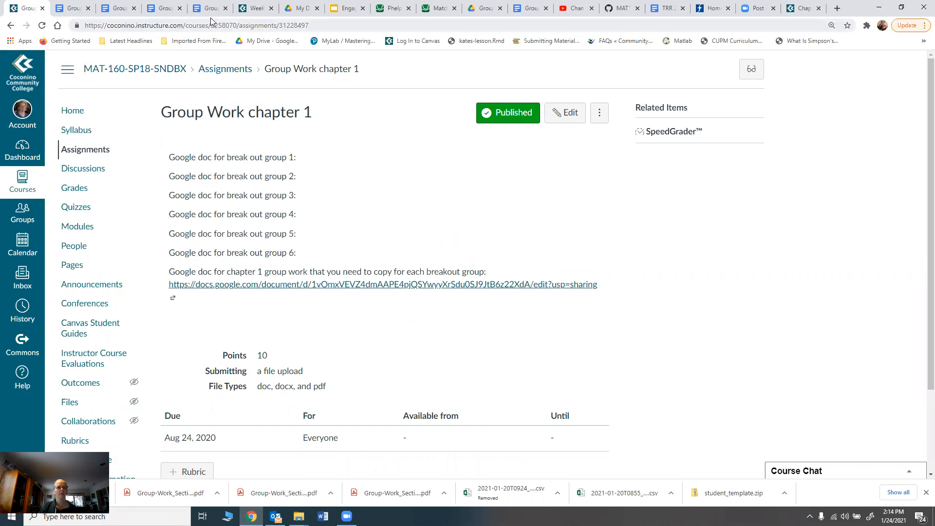
# - Copy the sharing link of the Groupwork_chapter_1_breakout_room_1 document
pyautogui.click(164, 10)
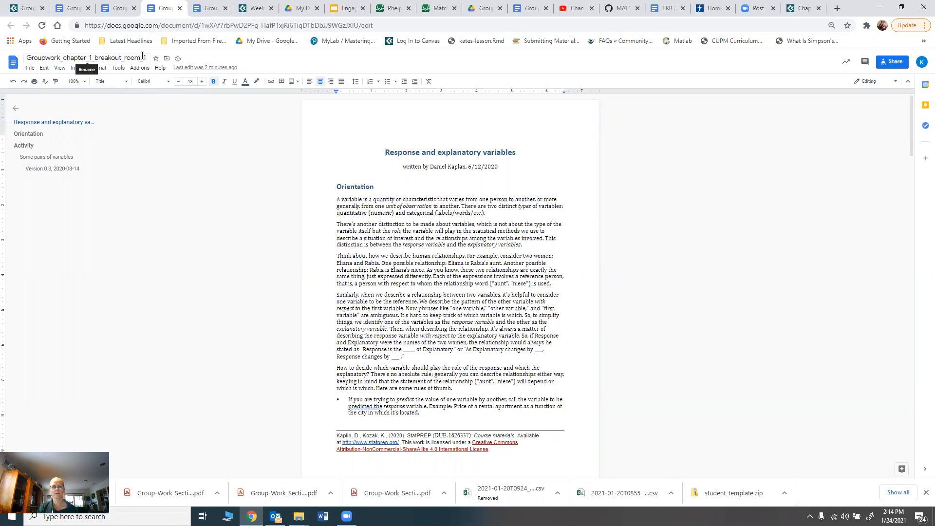
pyautogui.click(893, 62)
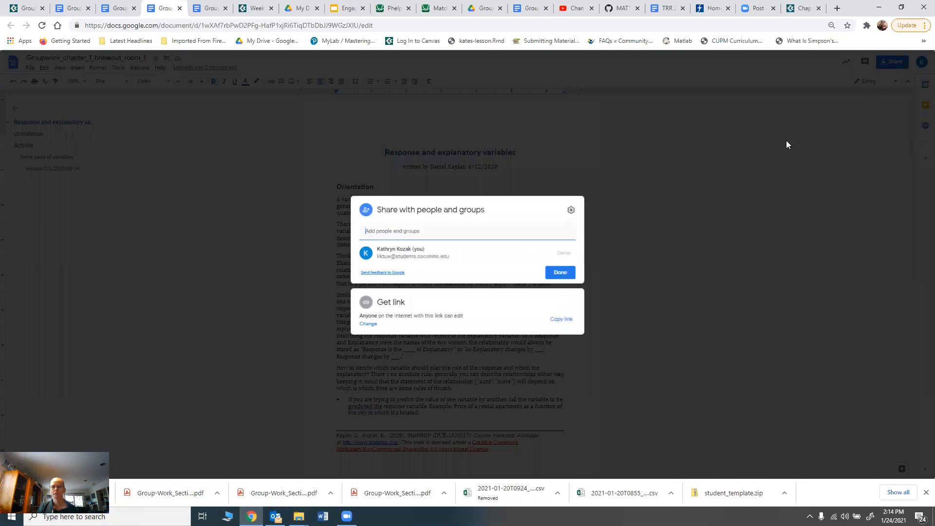
pyautogui.click(558, 321)
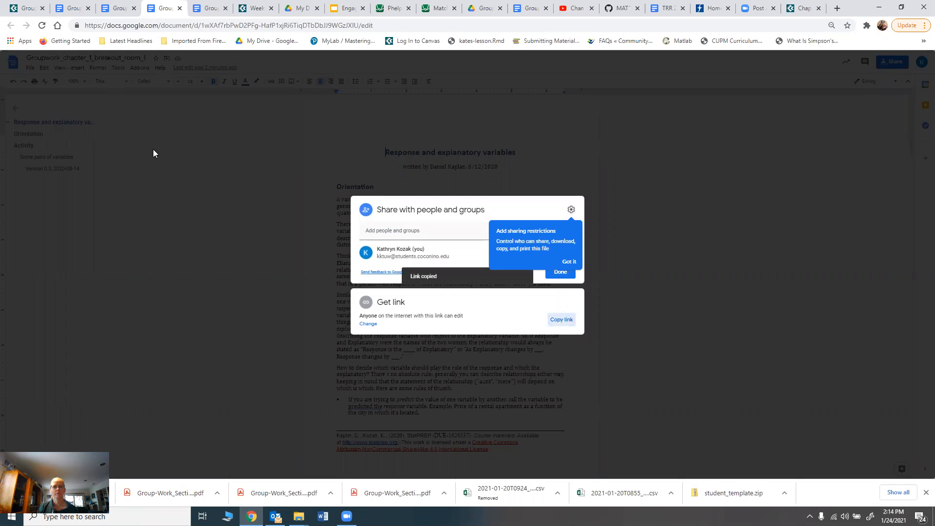
# - Edit the Group Work chapter 1 assignment in Canvas and add the copied link after "Google doc for break out group 1:"
pyautogui.click(25, 9)
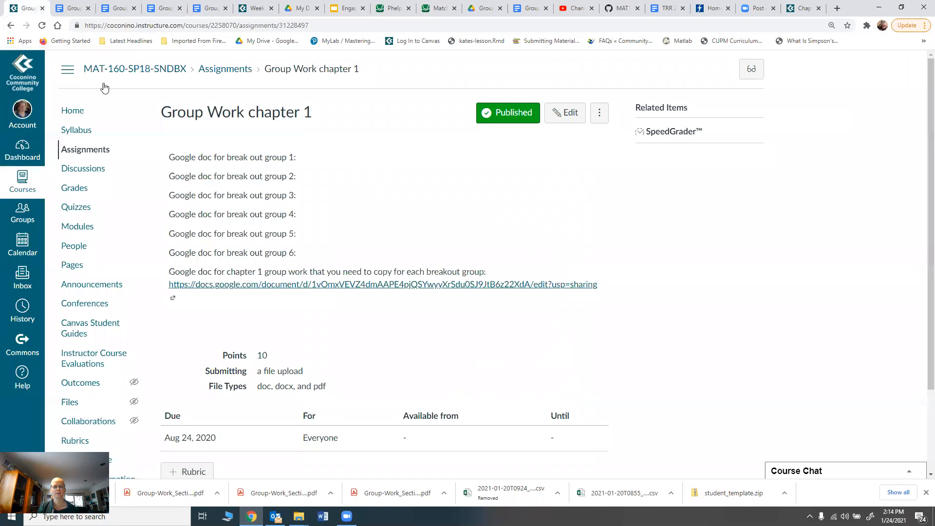
pyautogui.click(571, 116)
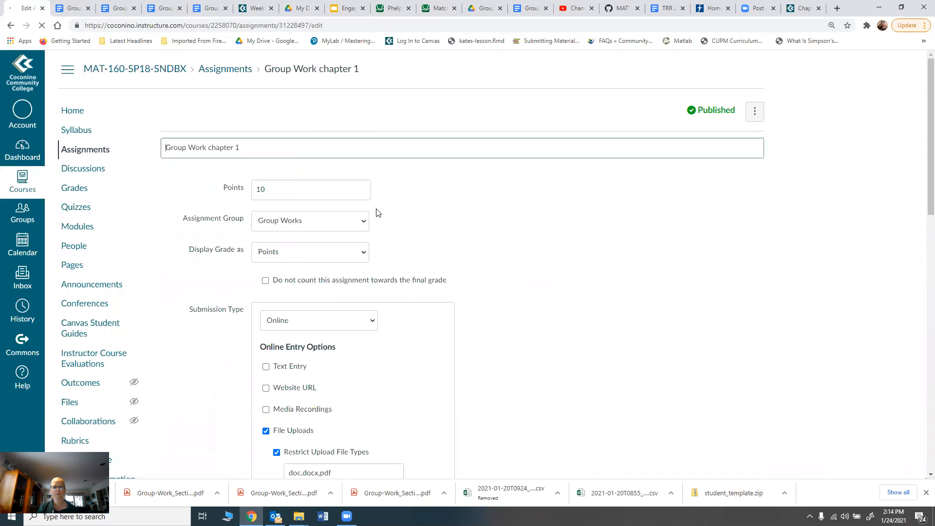
pyautogui.click(353, 236)
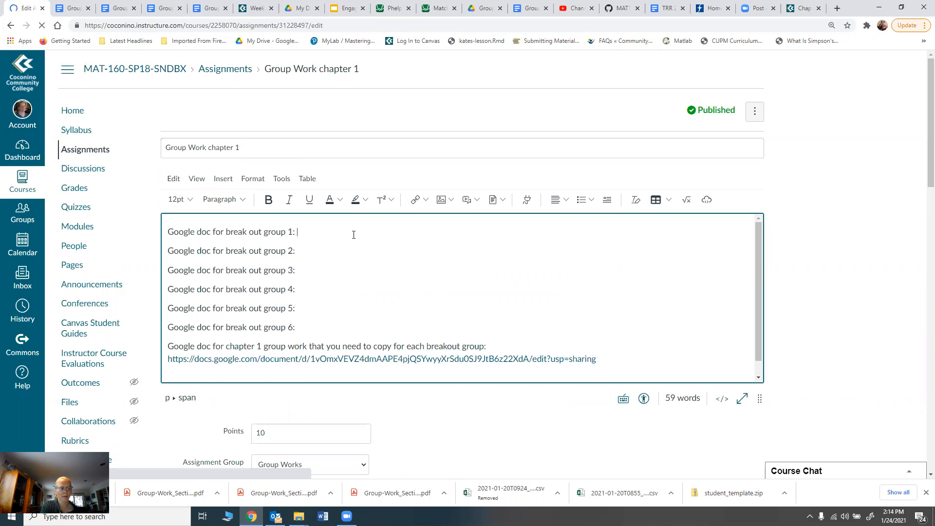
pyautogui.hotkey('ctrl', 'v')
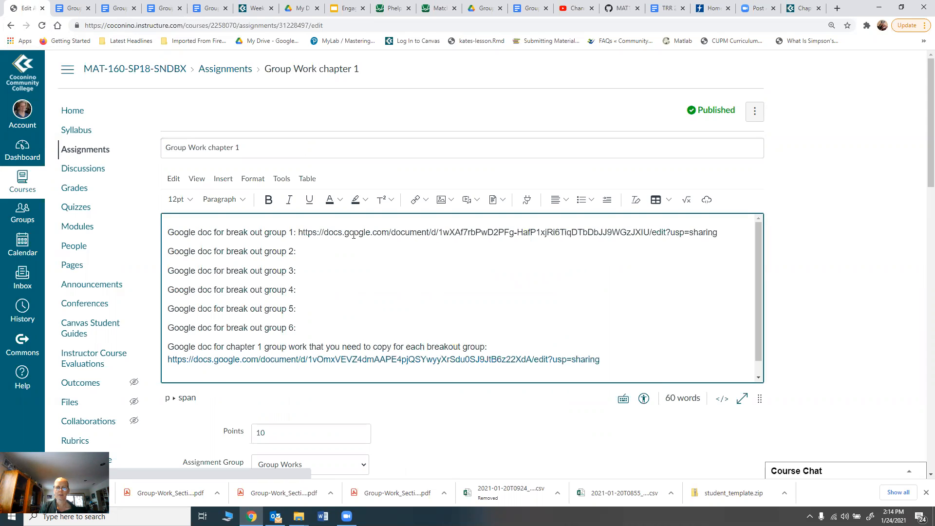
pyautogui.press('Return')
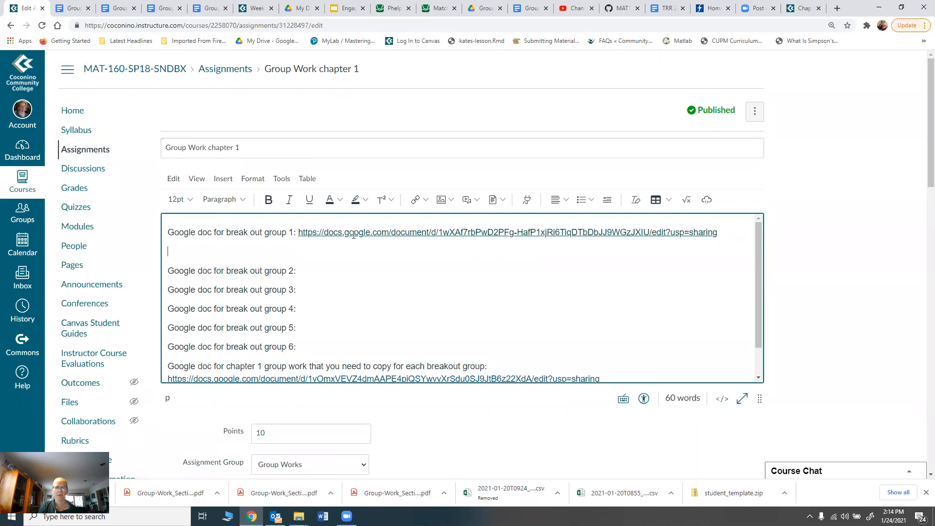
pyautogui.press('Down')
pyautogui.press('BackSpace')
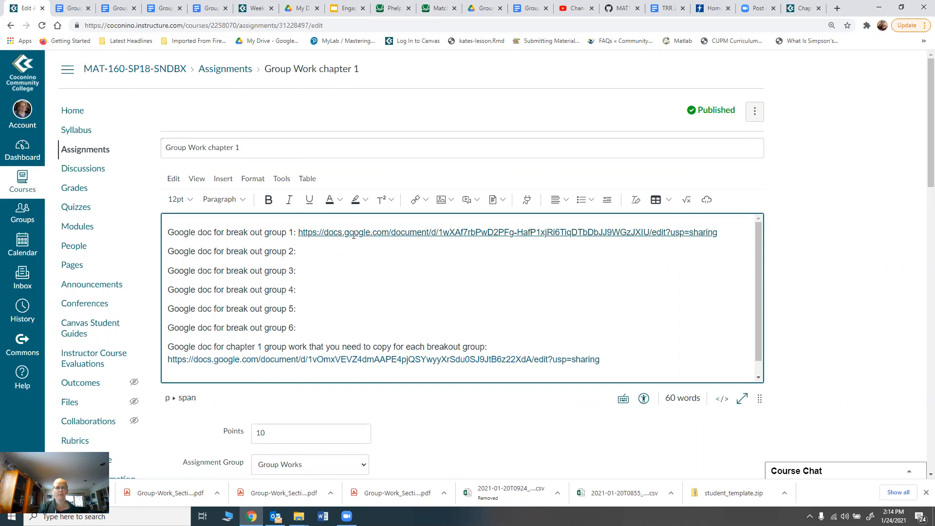
# - Copy the breakout room 2 document's sharing link and add it after "Google doc for break out group 2:" in the Canvas assignment description
pyautogui.click(210, 11)
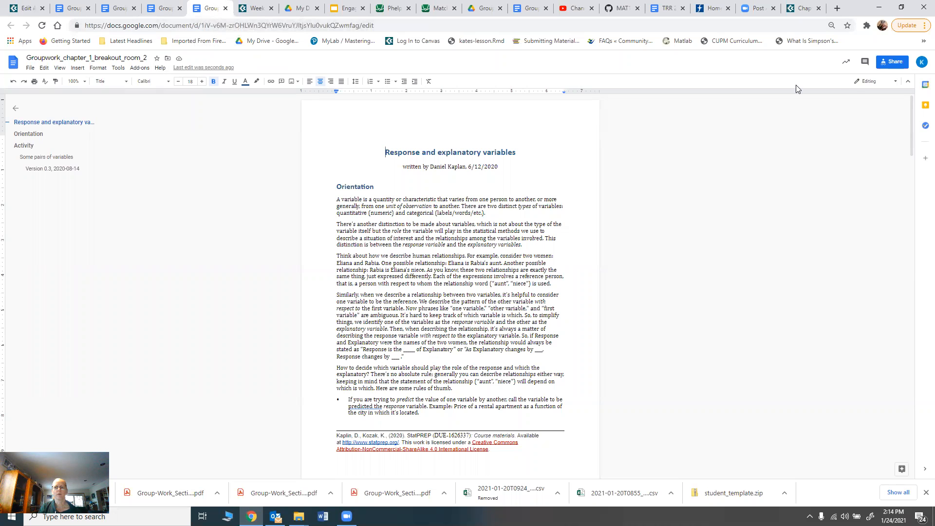
pyautogui.click(893, 63)
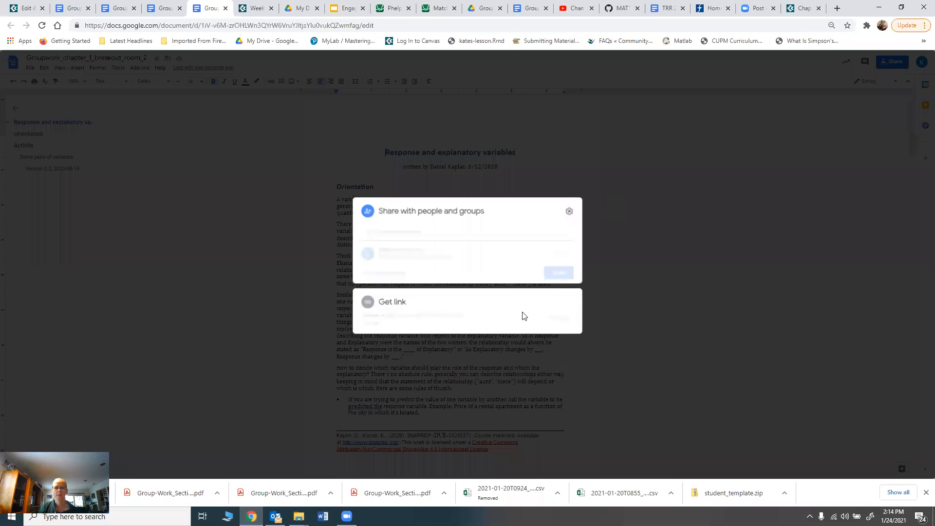
pyautogui.click(558, 322)
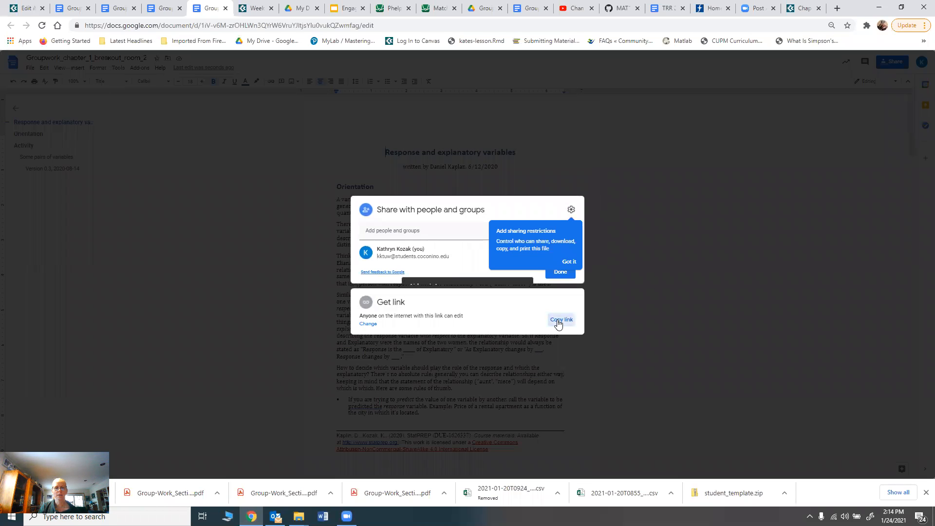
pyautogui.click(29, 8)
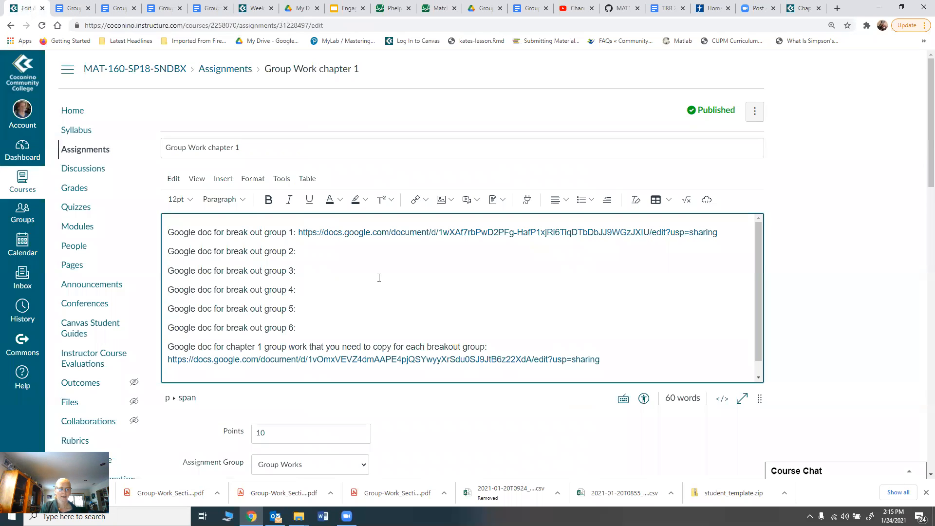
pyautogui.hotkey('ctrl', 'v')
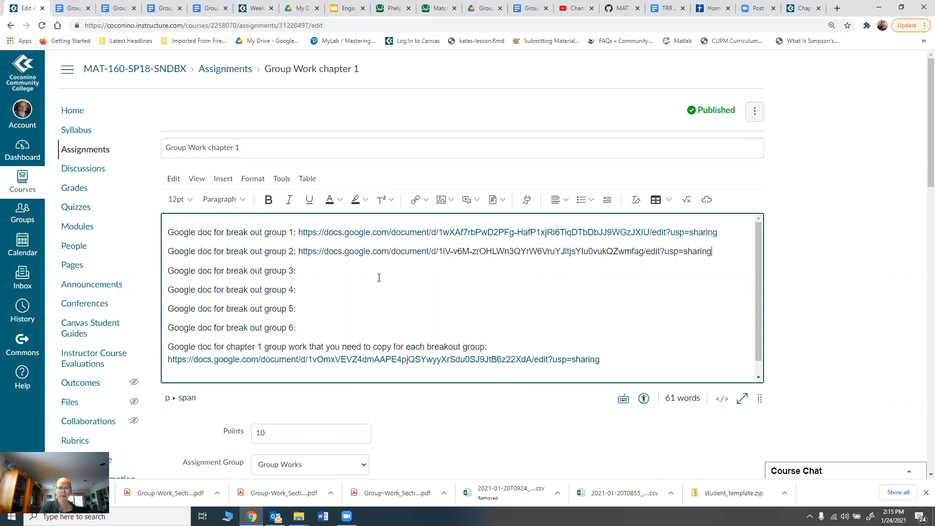
pyautogui.press('Return')
pyautogui.press('Delete')
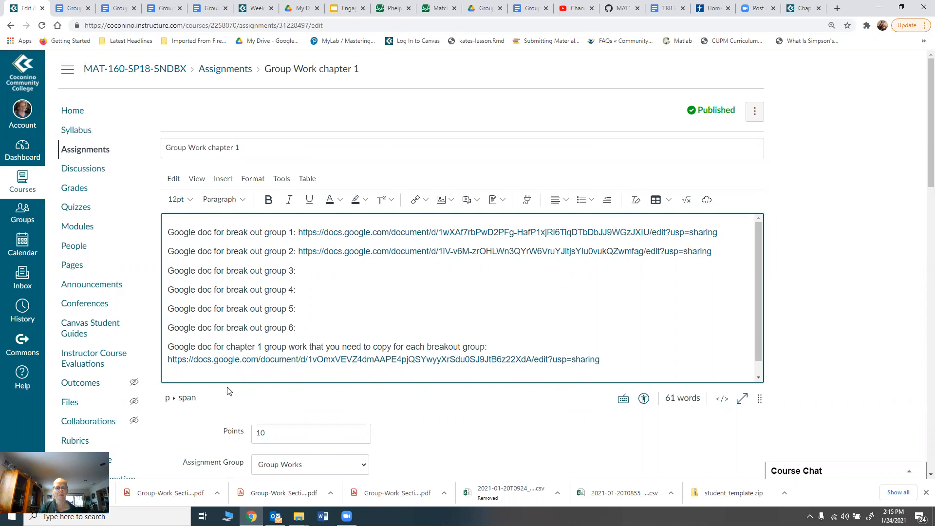
pyautogui.scroll(-8, 625, 439)
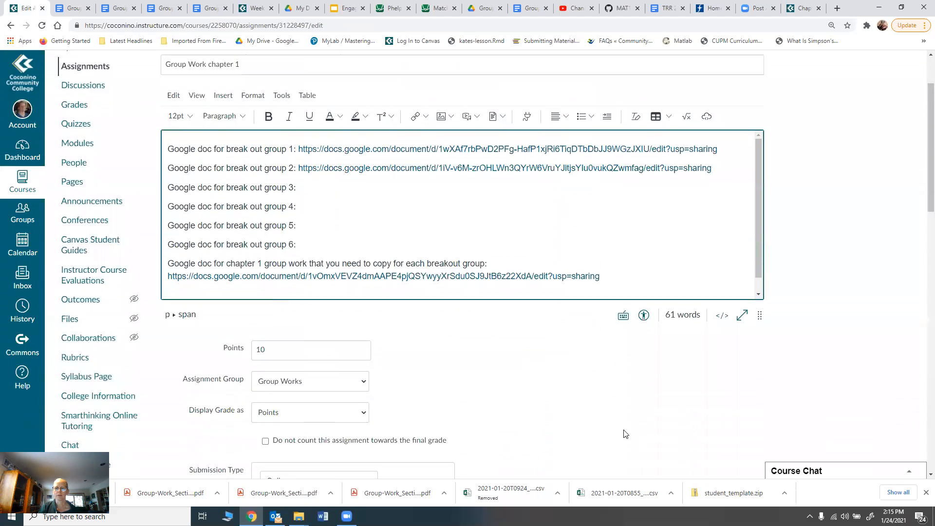
pyautogui.scroll(-11, 641, 413)
pyautogui.scroll(15, 641, 412)
pyautogui.scroll(4, 642, 413)
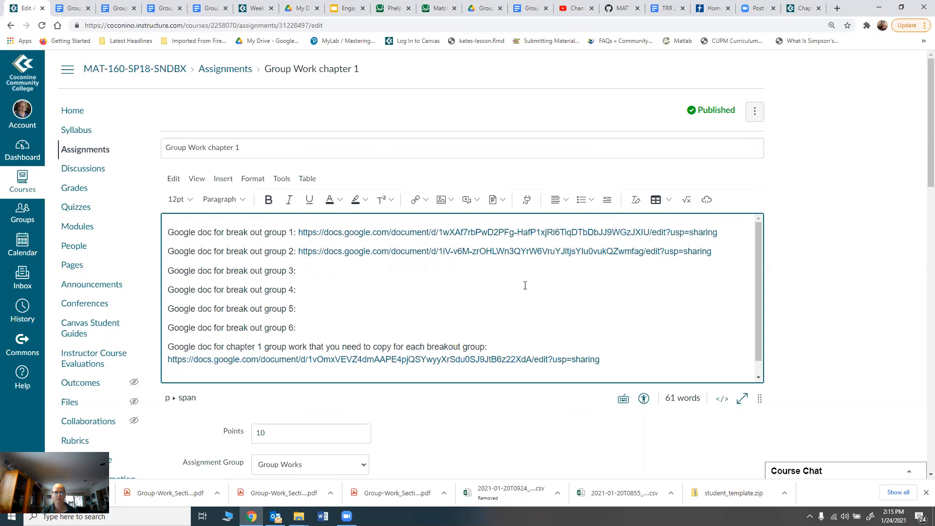
# - Examine the activity questions and the answer spaces between them in the breakout room 2 document
pyautogui.click(197, 9)
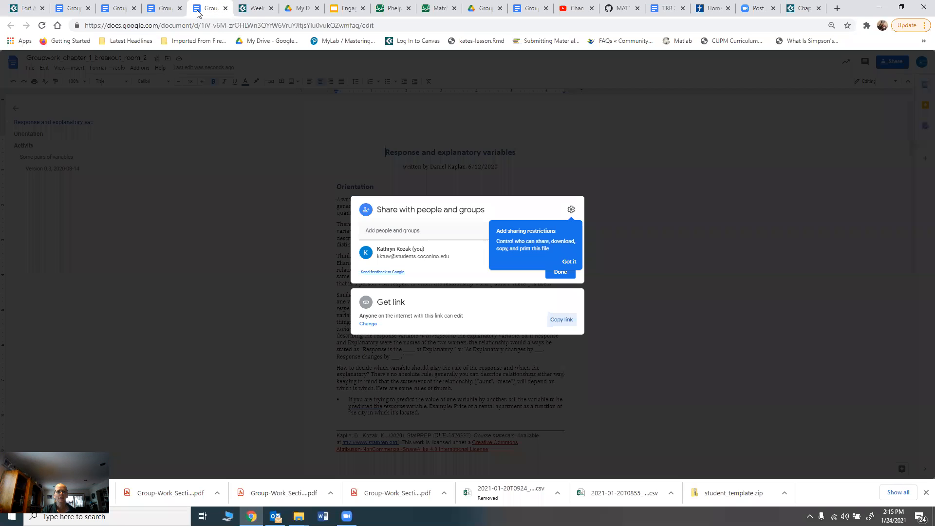
pyautogui.click(637, 195)
pyautogui.scroll(-7, 431, 268)
pyautogui.scroll(-10, 430, 268)
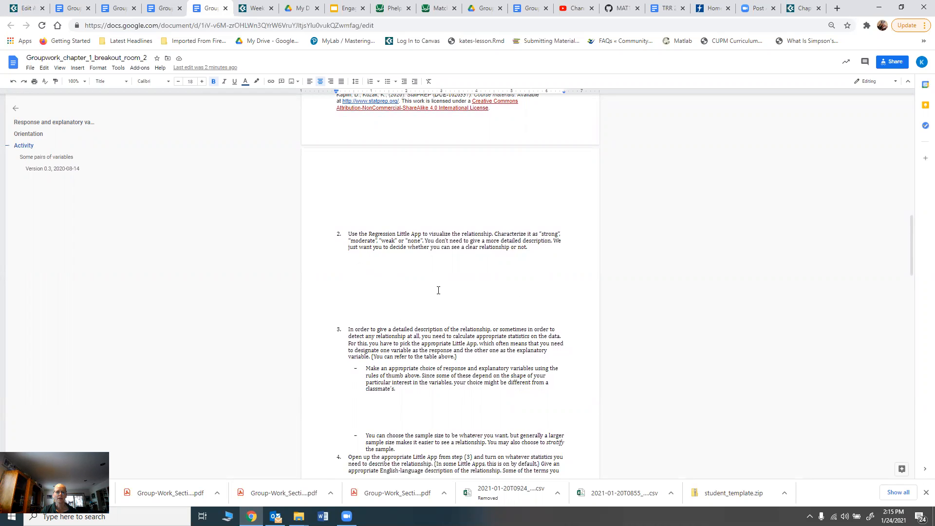
pyautogui.scroll(-7, 440, 290)
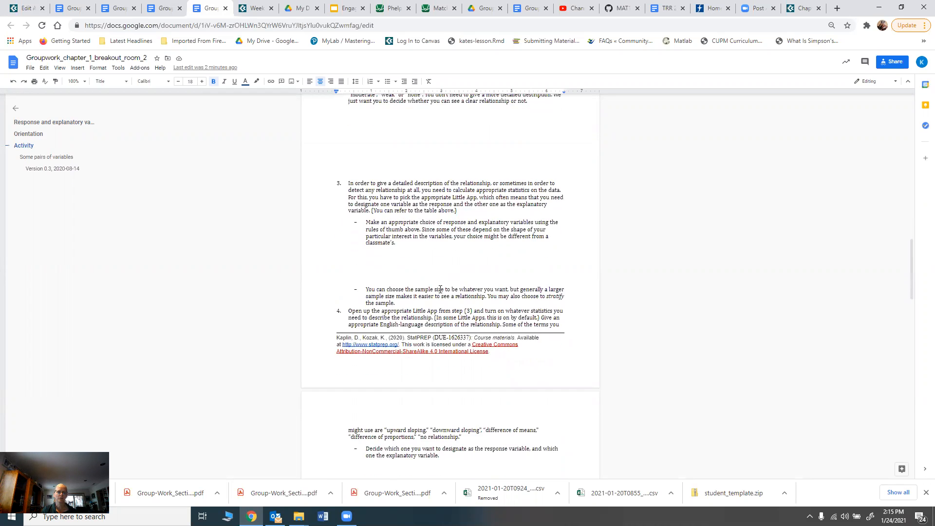
pyautogui.scroll(-3, 440, 289)
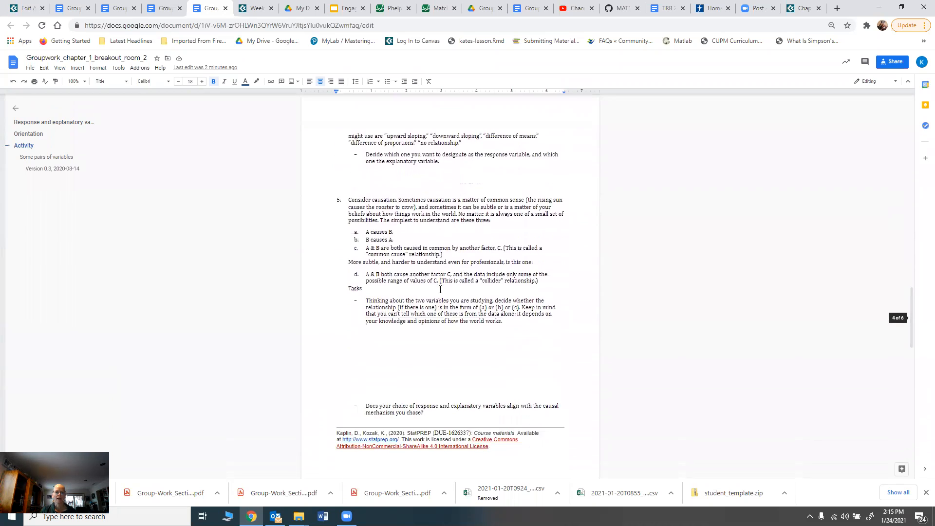
pyautogui.scroll(10, 441, 289)
pyautogui.scroll(1, 441, 289)
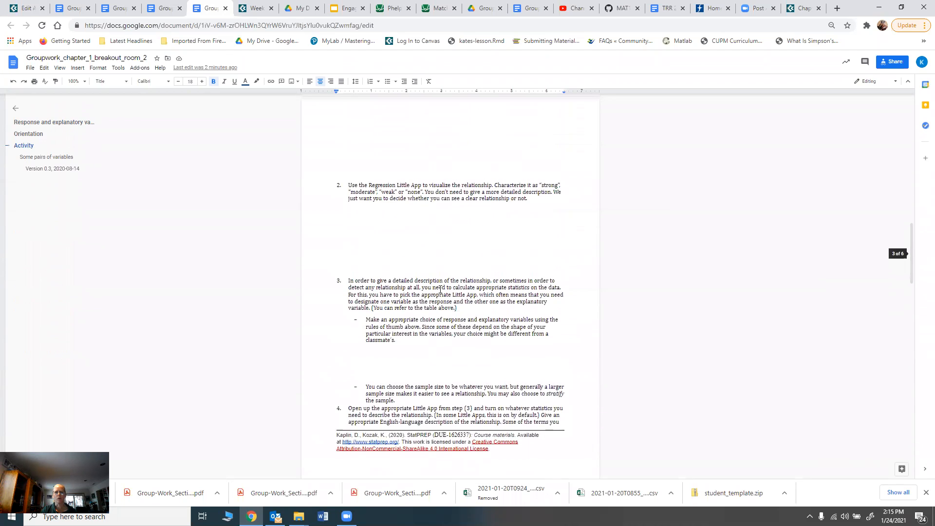
# - Return to the Group Work chapter 1 assignment in Canvas and save it with the added breakout group document links
pyautogui.click(39, 10)
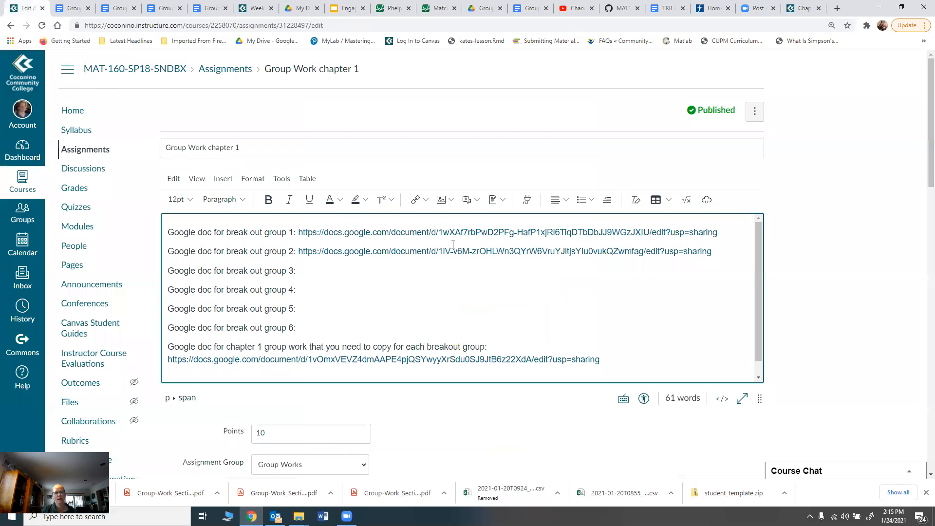
pyautogui.scroll(-8, 653, 345)
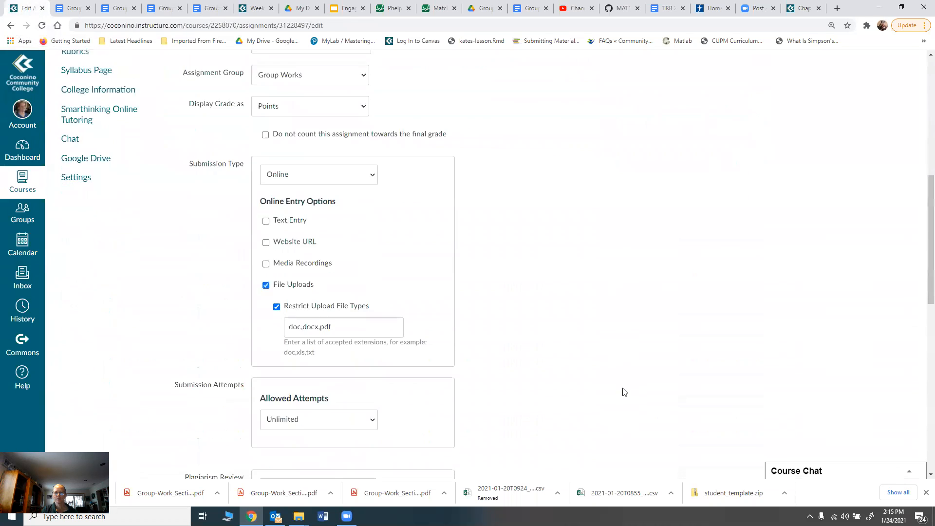
pyautogui.scroll(-10, 626, 392)
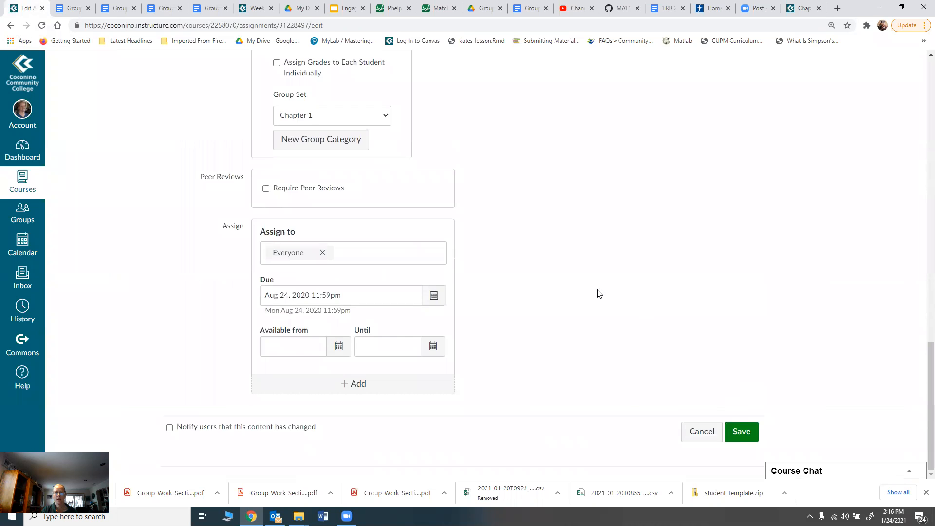
pyautogui.scroll(6, 597, 295)
pyautogui.scroll(-3, 487, 300)
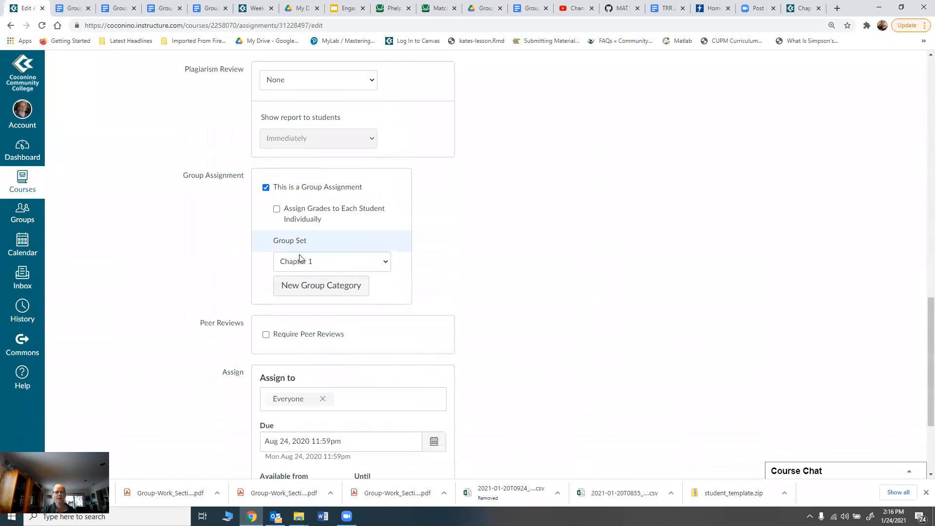
pyautogui.scroll(-3, 714, 341)
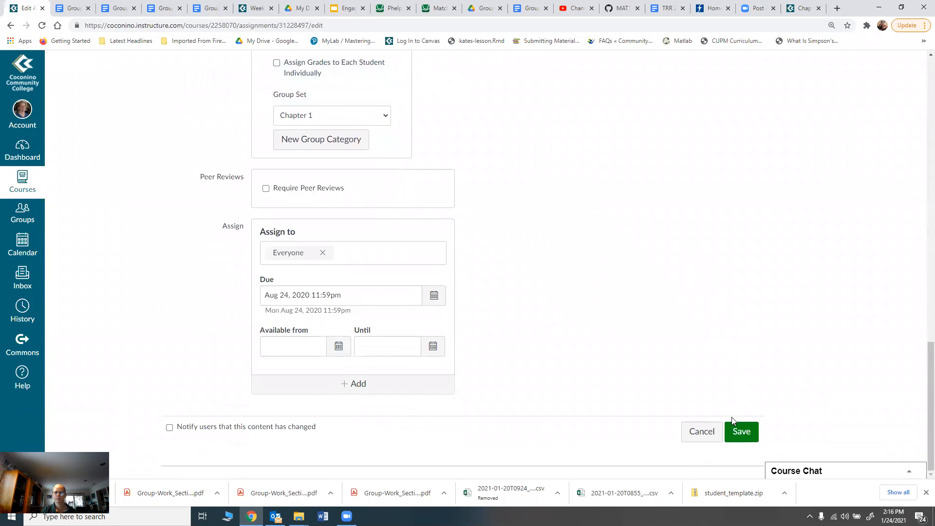
pyautogui.click(734, 437)
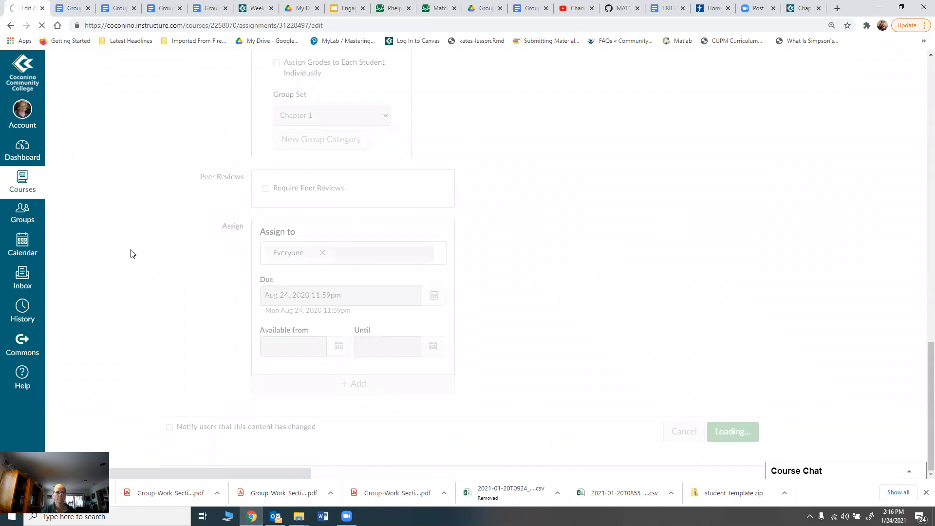
# - Open the Chapter 1 group set in the course's People area and review its breakout groups
pyautogui.click(82, 267)
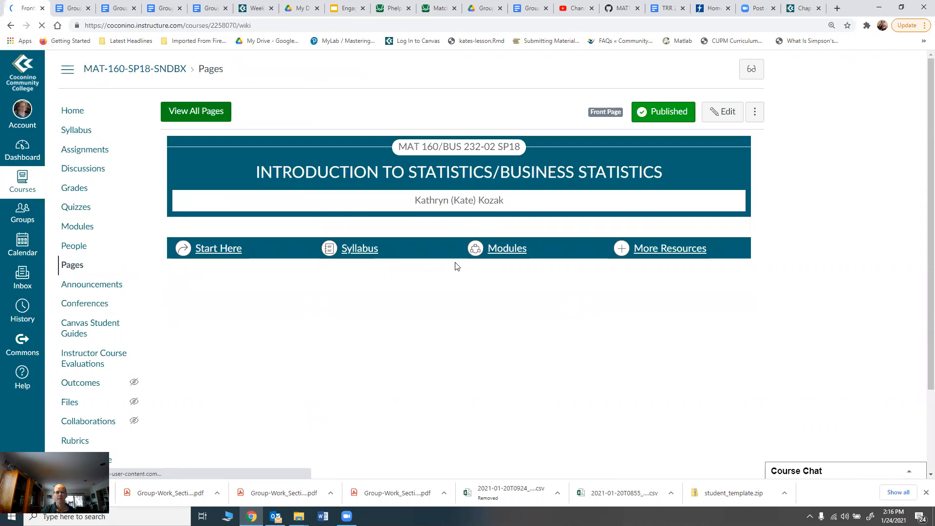
pyautogui.click(77, 249)
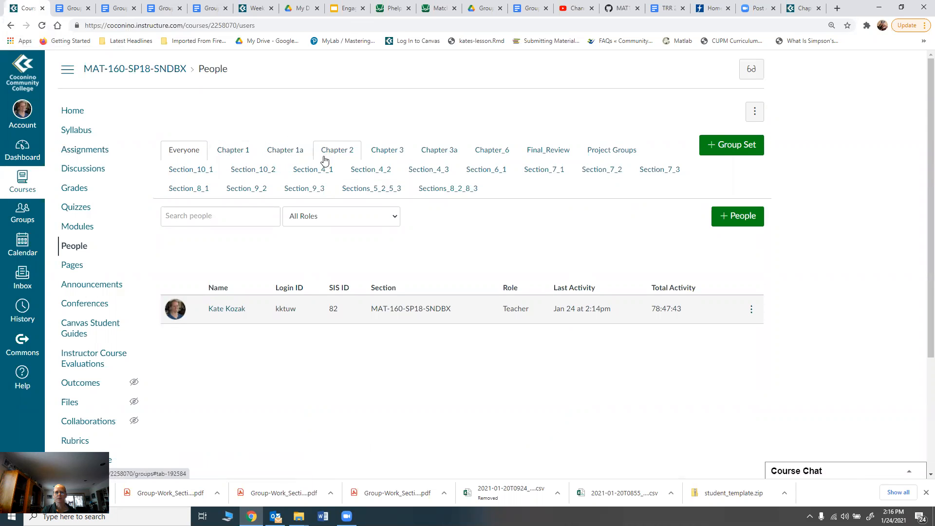
pyautogui.click(220, 154)
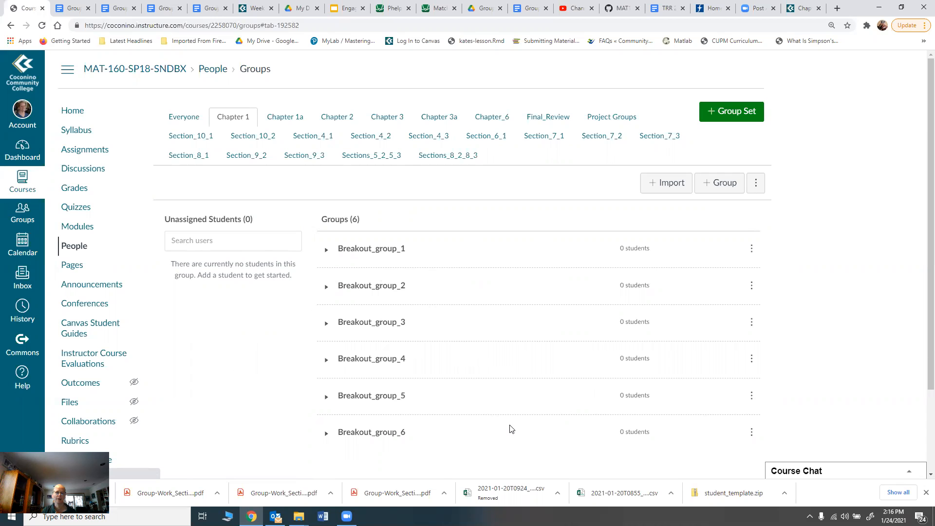
pyautogui.scroll(-2, 510, 429)
pyautogui.scroll(2, 510, 428)
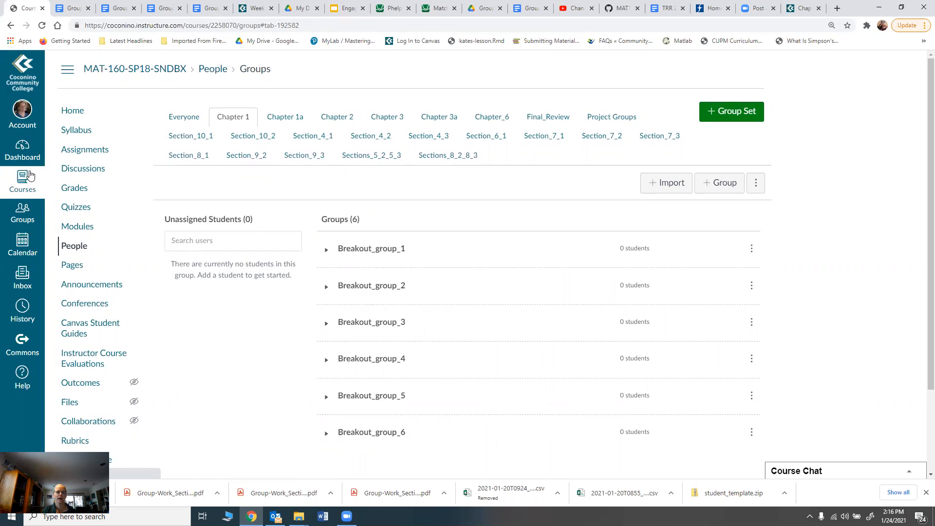
# - Reopen the Group Work chapter 1 assignment for editing and view the group sets available for the group assignment
pyautogui.click(75, 149)
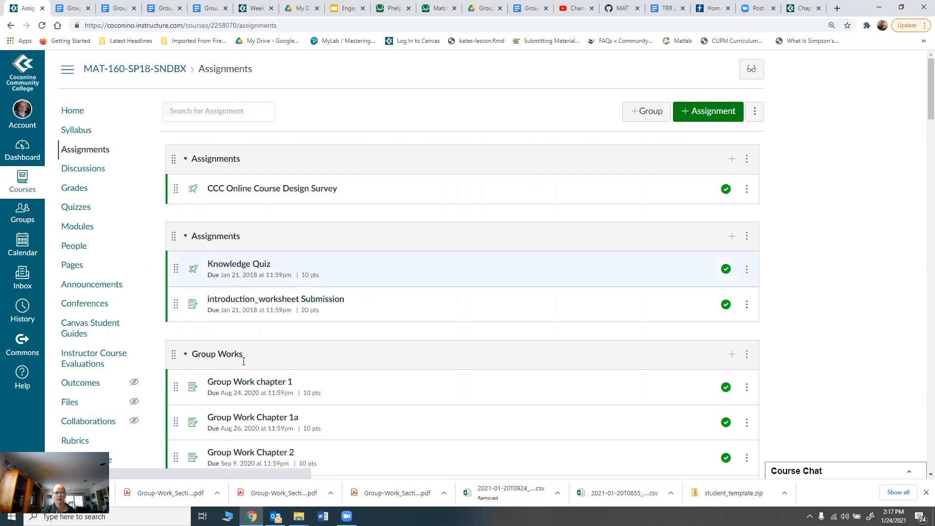
pyautogui.click(252, 382)
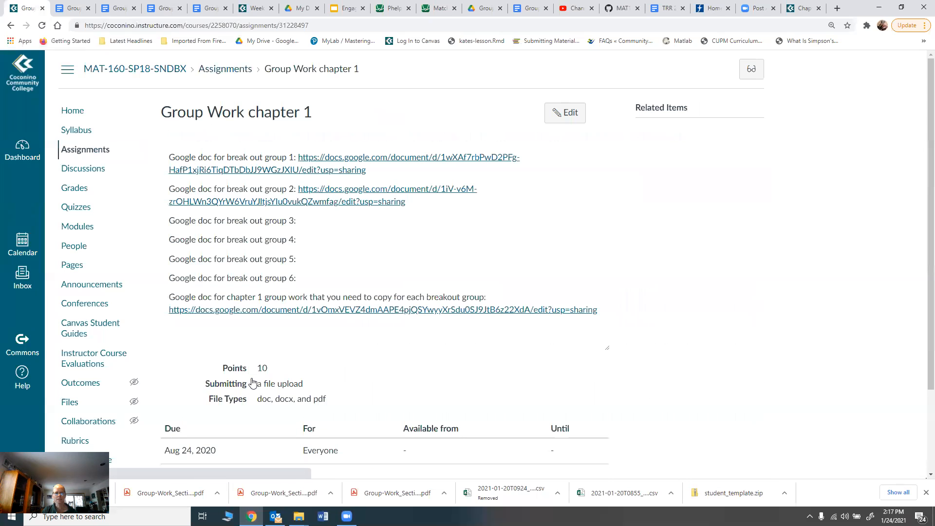
pyautogui.scroll(-1, 408, 319)
pyautogui.scroll(-1, 408, 319)
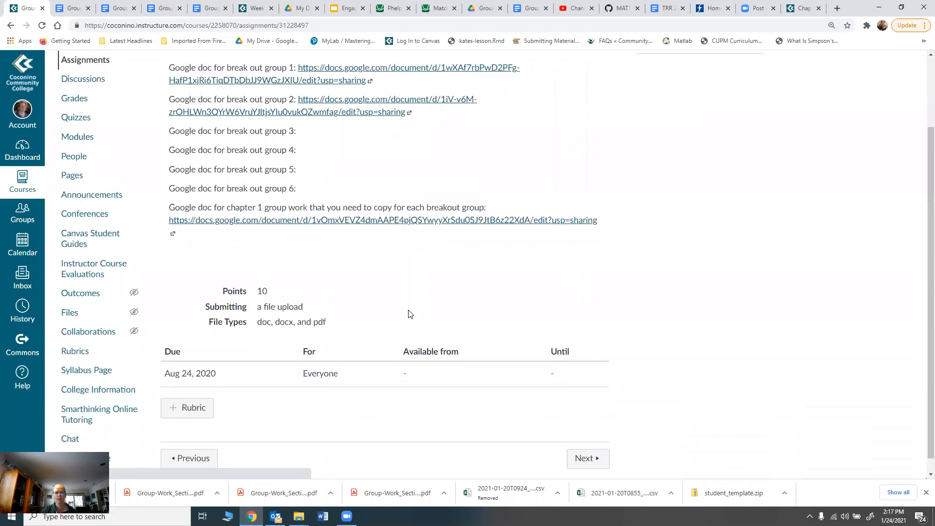
pyautogui.scroll(2, 410, 314)
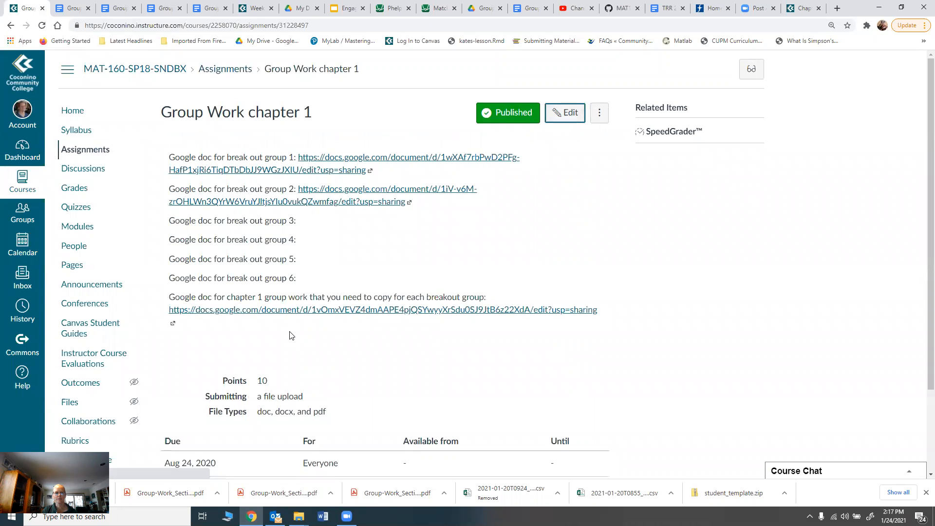
pyautogui.scroll(-1, 378, 319)
pyautogui.scroll(-7, 378, 319)
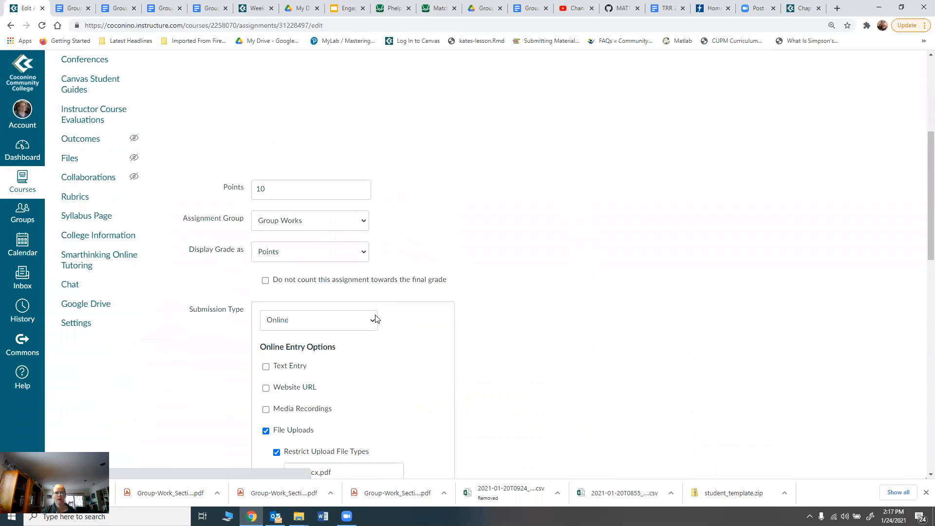
pyautogui.scroll(-2, 333, 371)
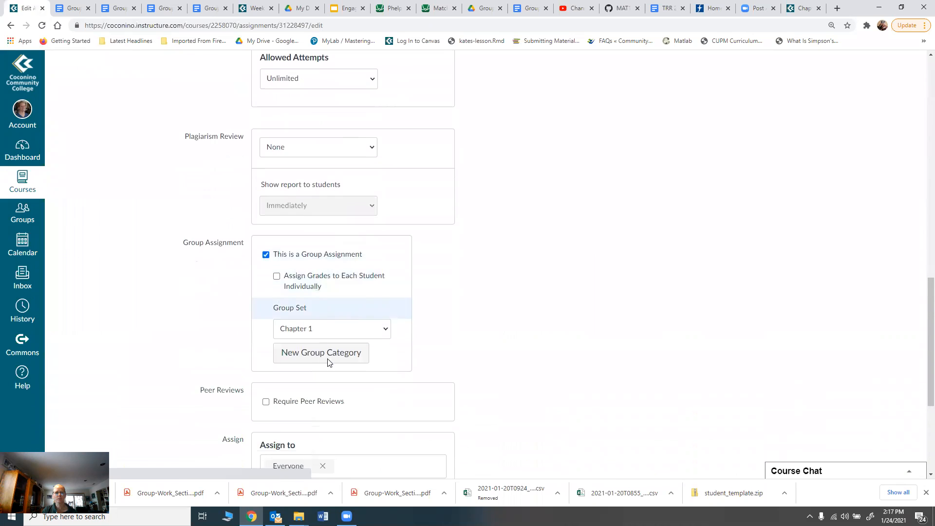
pyautogui.click(374, 328)
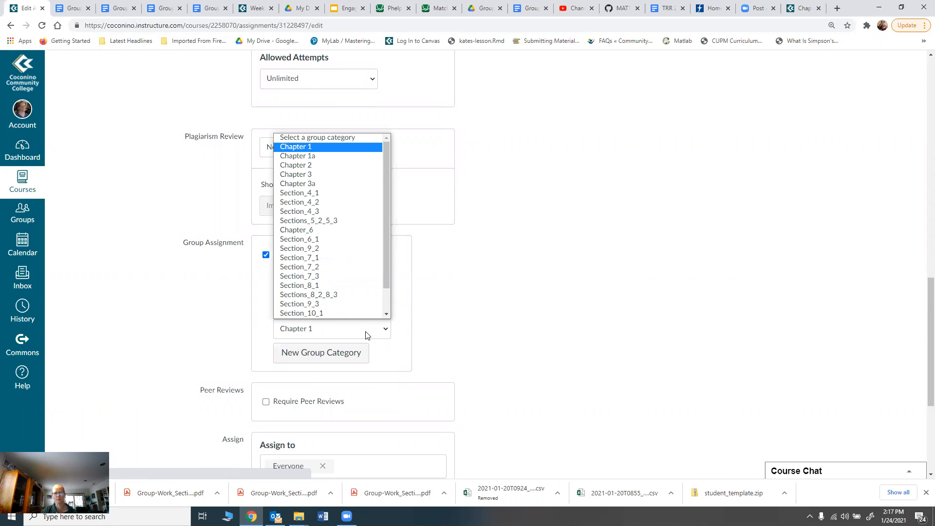
pyautogui.click(475, 329)
# - Review the assignment's online submission options and the file types accepted for upload
pyautogui.scroll(8, 477, 327)
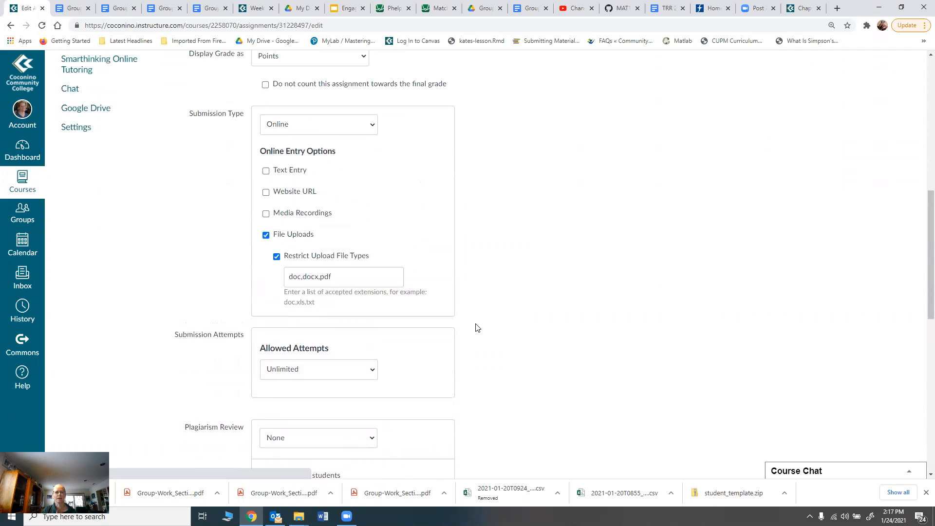
pyautogui.scroll(4, 476, 328)
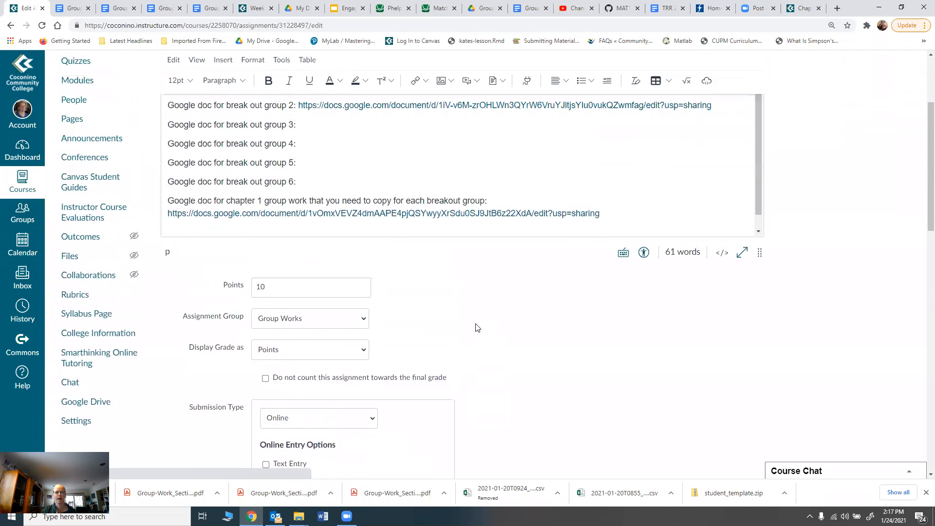
pyautogui.scroll(-6, 476, 328)
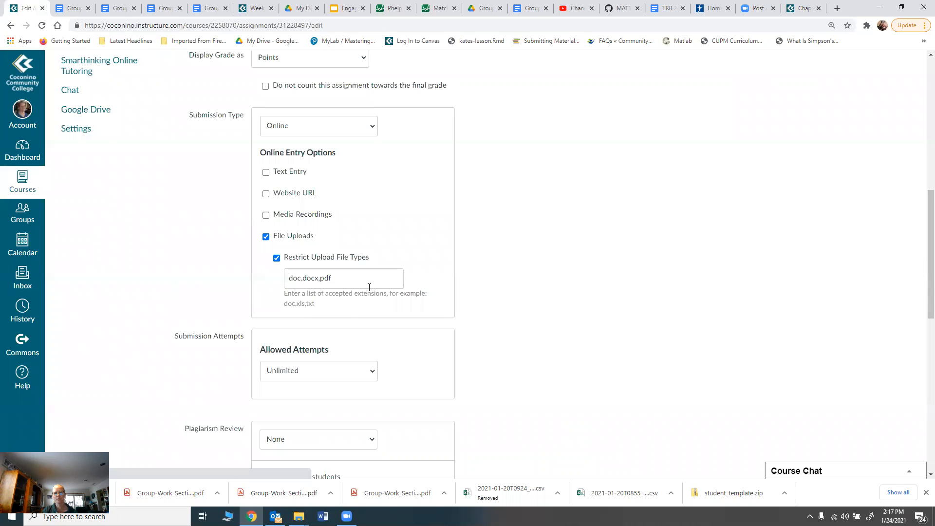
# - Switch to the Groupwork_chapter_1 document in Google Docs and view its available download formats
pyautogui.click(115, 10)
pyautogui.click(30, 68)
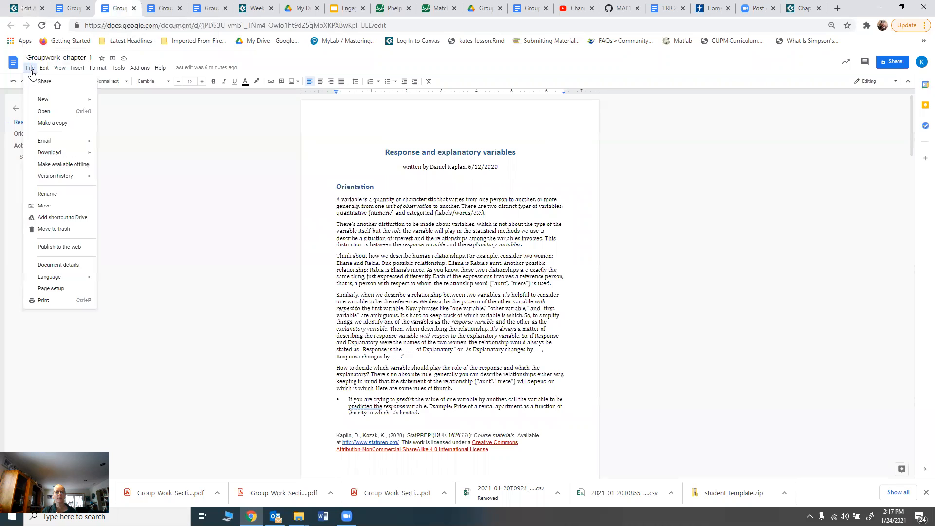
pyautogui.moveTo(47, 153)
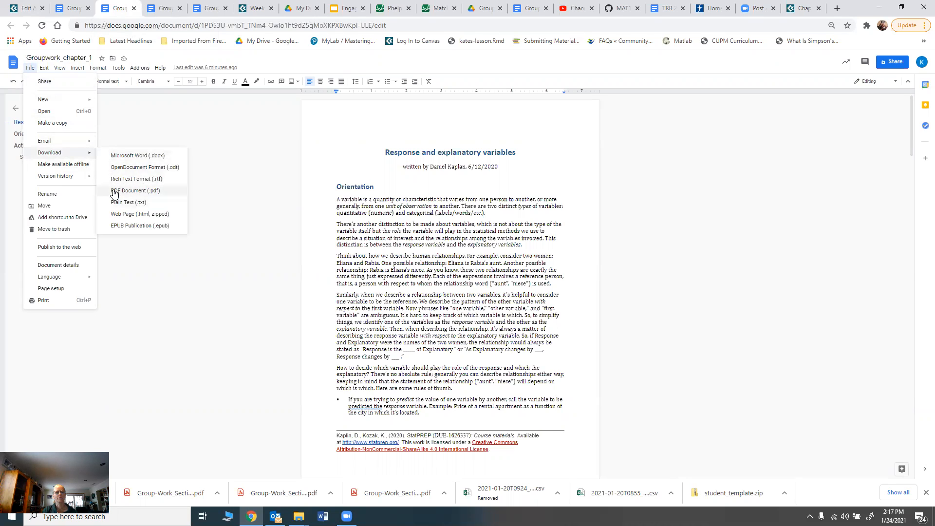
pyautogui.click(209, 167)
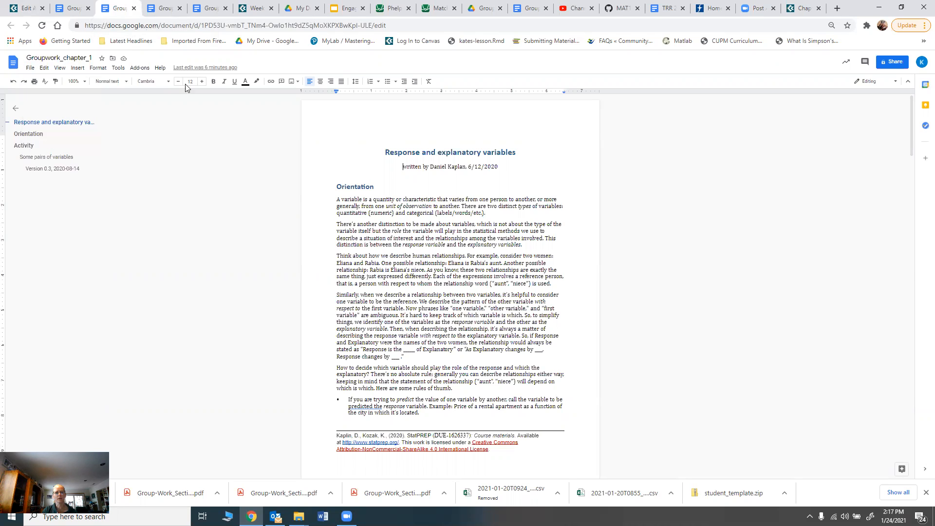
# - Return to the Canvas assignment, check its group and due date settings, and leave editing without saving
pyautogui.click(27, 8)
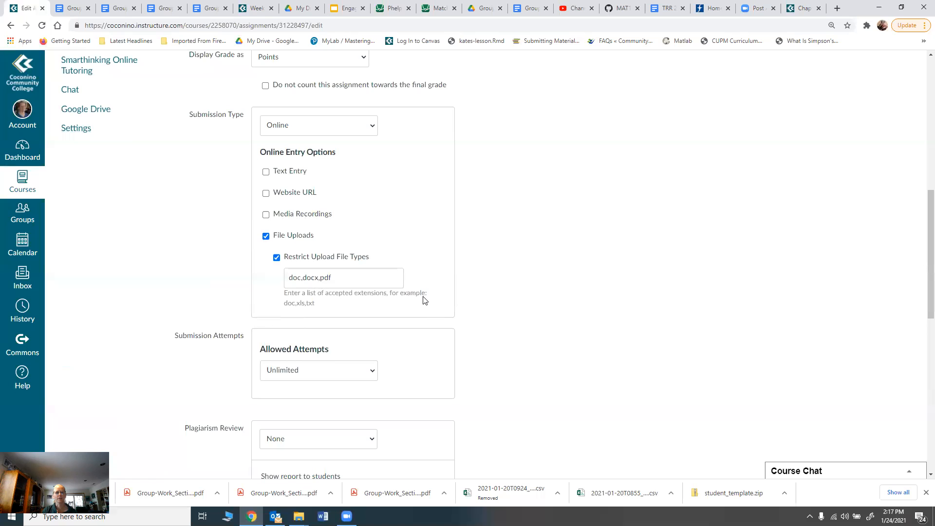
pyautogui.scroll(-10, 424, 292)
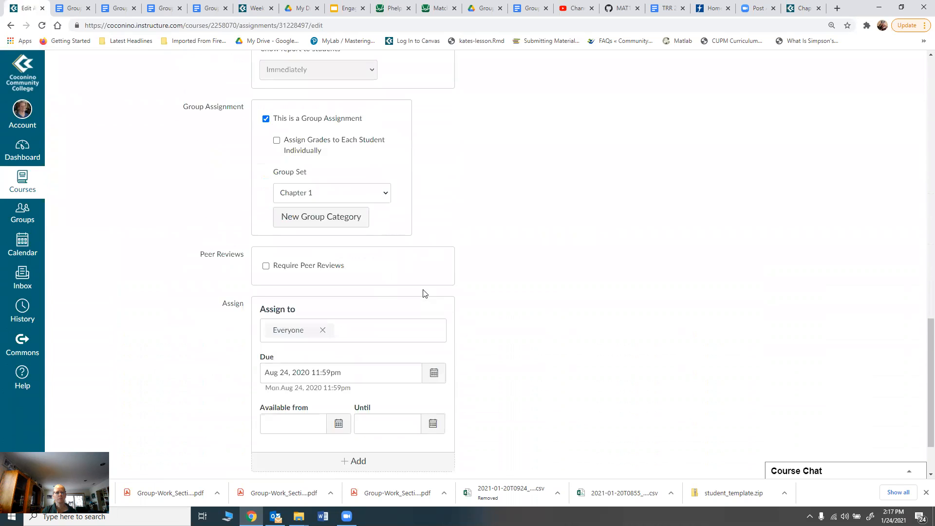
pyautogui.click(697, 432)
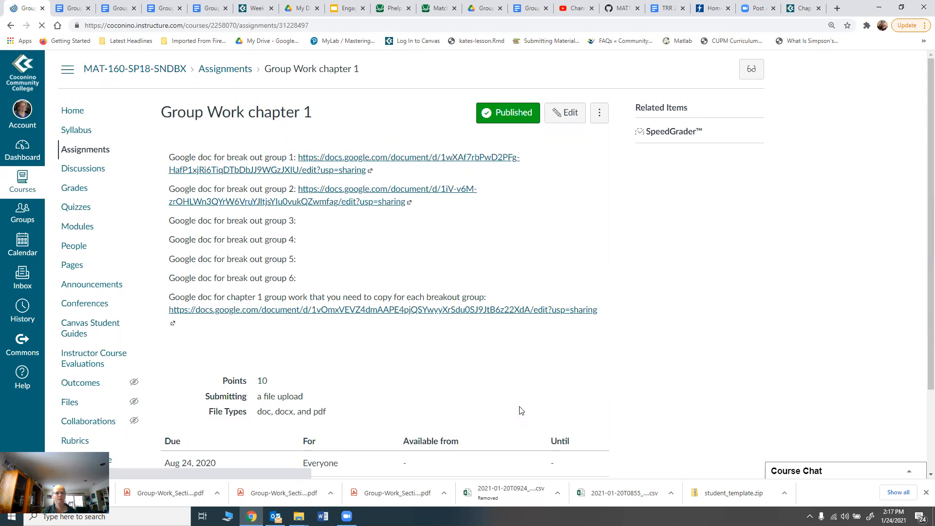
# - Open the course's assignment list and look through all the assignments in the Group Works group
pyautogui.click(211, 71)
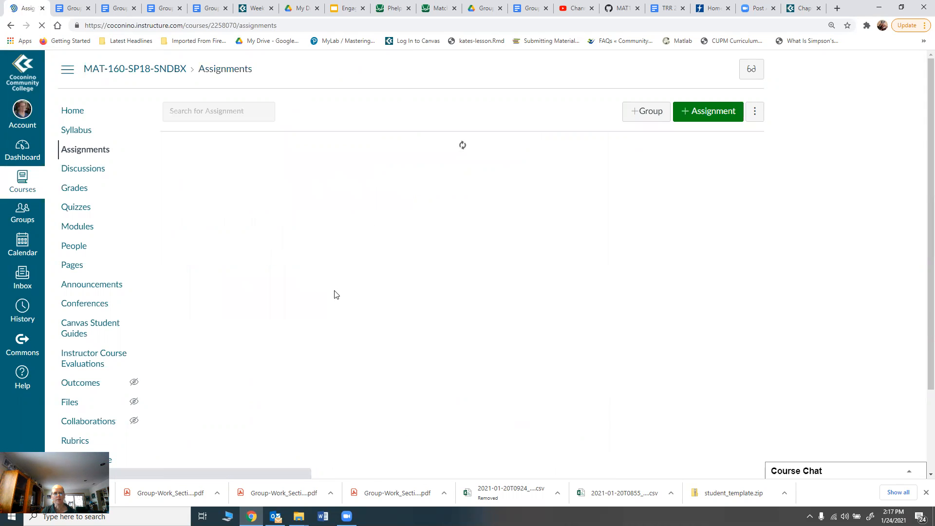
pyautogui.scroll(-4, 363, 286)
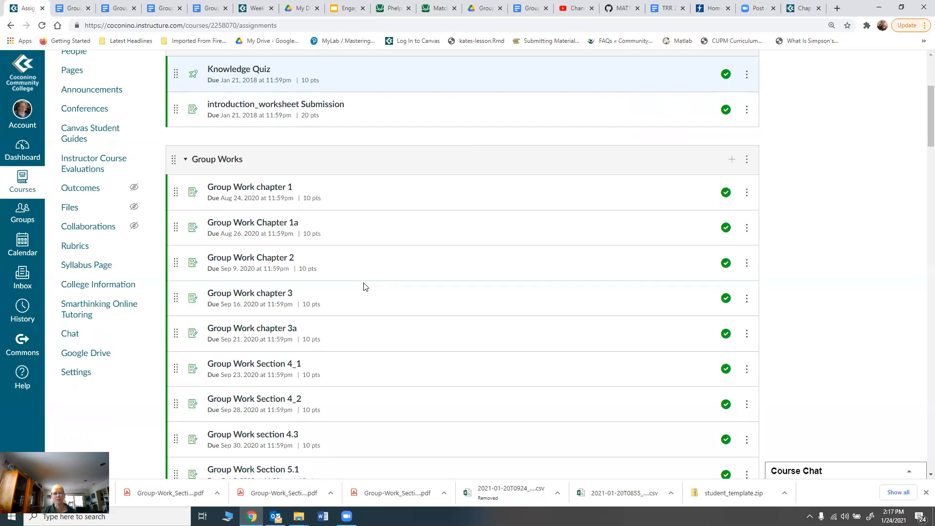
pyautogui.scroll(-6, 363, 287)
pyautogui.scroll(-3, 365, 286)
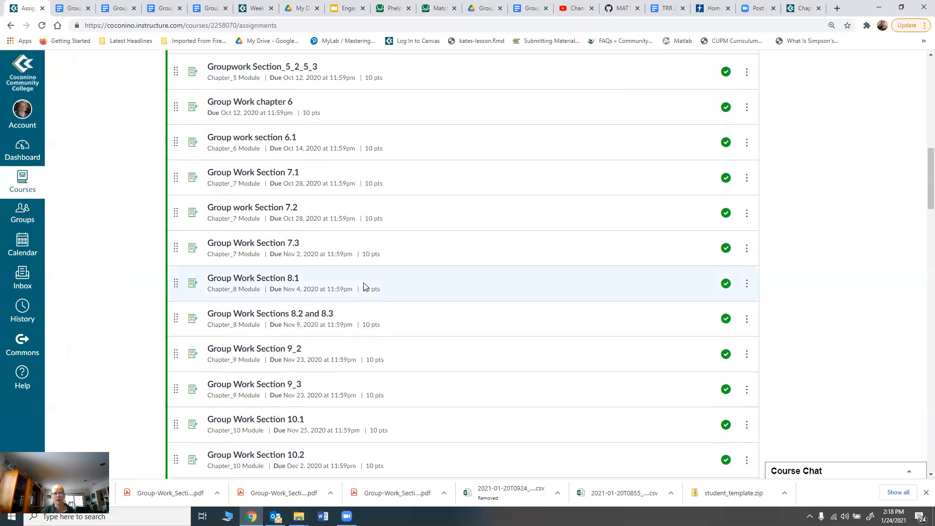
pyautogui.scroll(-2, 361, 362)
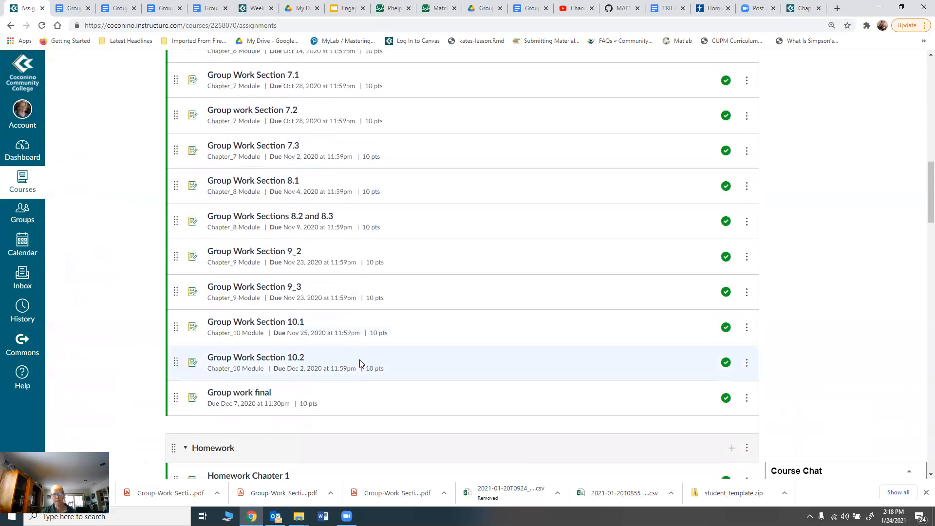
pyautogui.scroll(13, 361, 362)
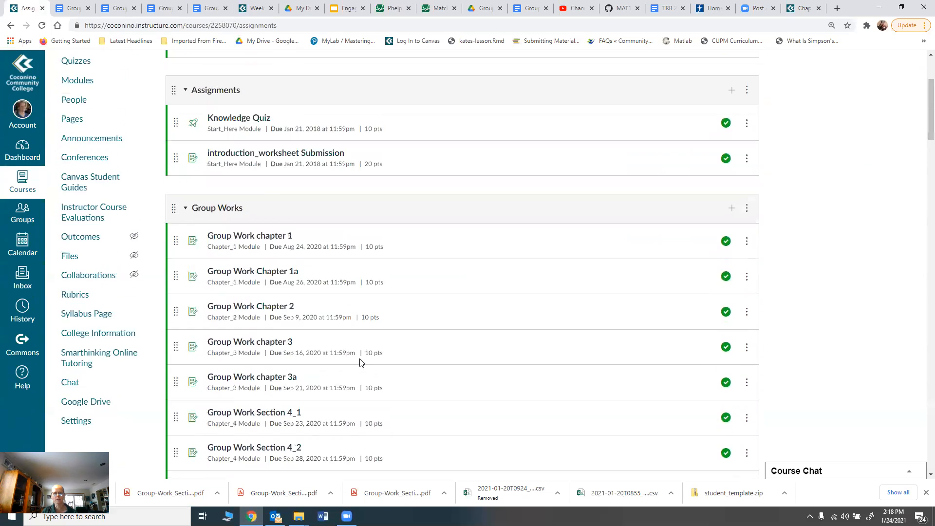